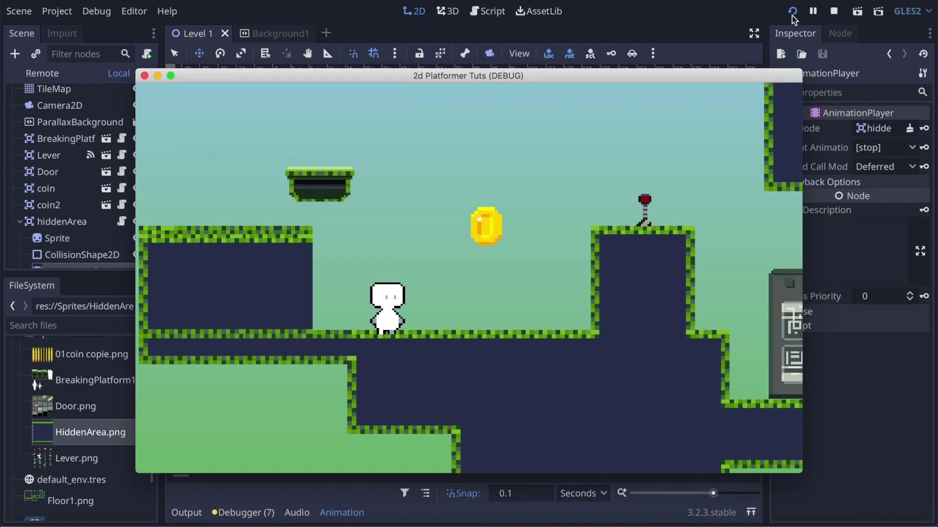
- Play-test the hidden area by walking the character into and out of the covered cave in the running game
{"action": "key", "text": "Left"}
{"action": "key", "text": "Left"}
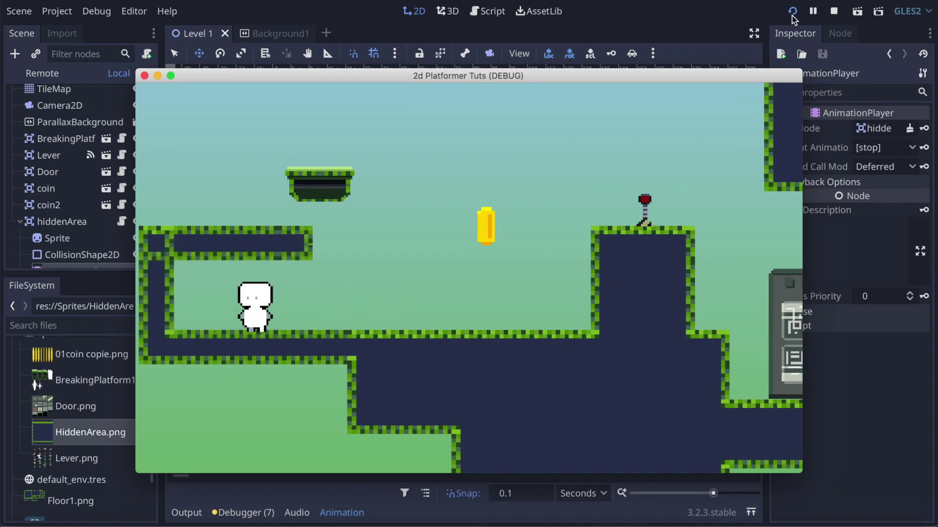
{"action": "key", "text": "Right"}
{"action": "key", "text": "Left"}
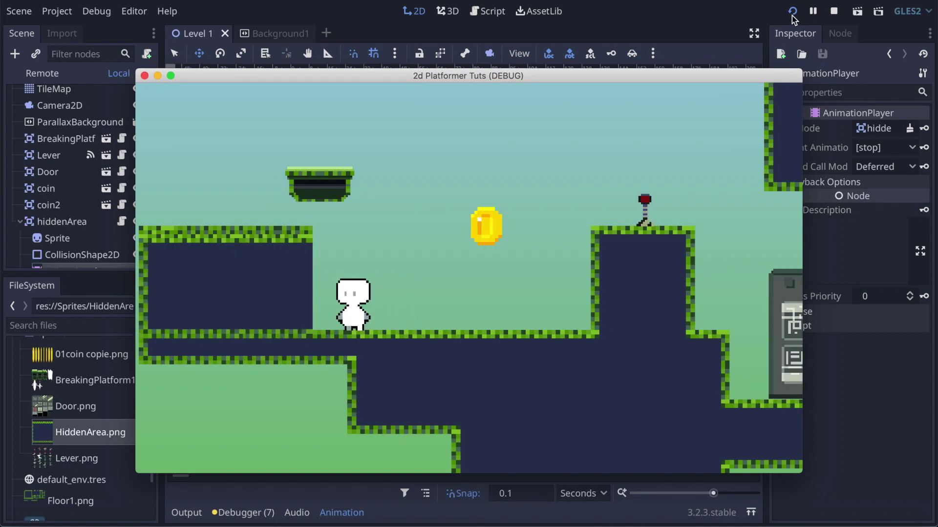
{"action": "key", "text": "Right"}
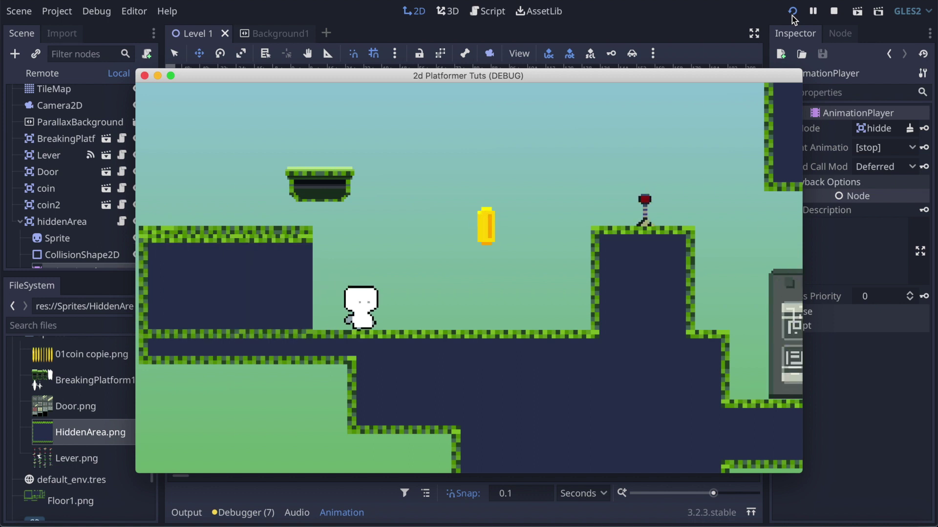
{"action": "key", "text": "Left"}
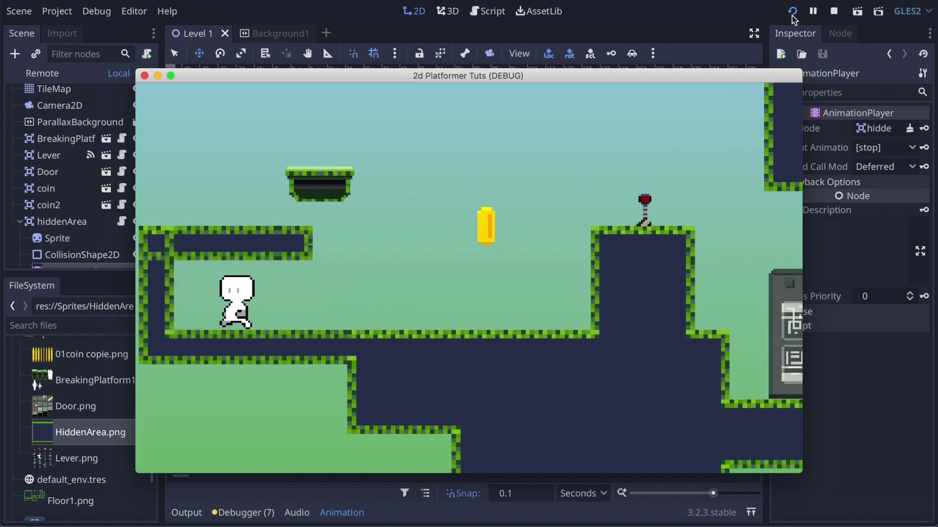
{"action": "key", "text": "Right"}
{"action": "key", "text": "space"}
{"action": "key", "text": "Left"}
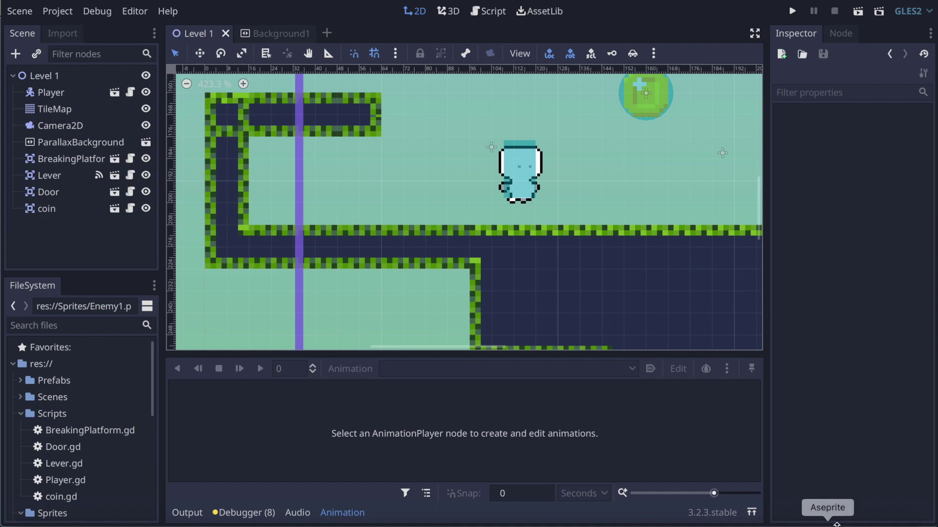
- Switch to Aseprite and compare the Floor1.png tileset with the HiddenArea cover artwork
{"action": "left_click", "coordinate": [827, 526]}
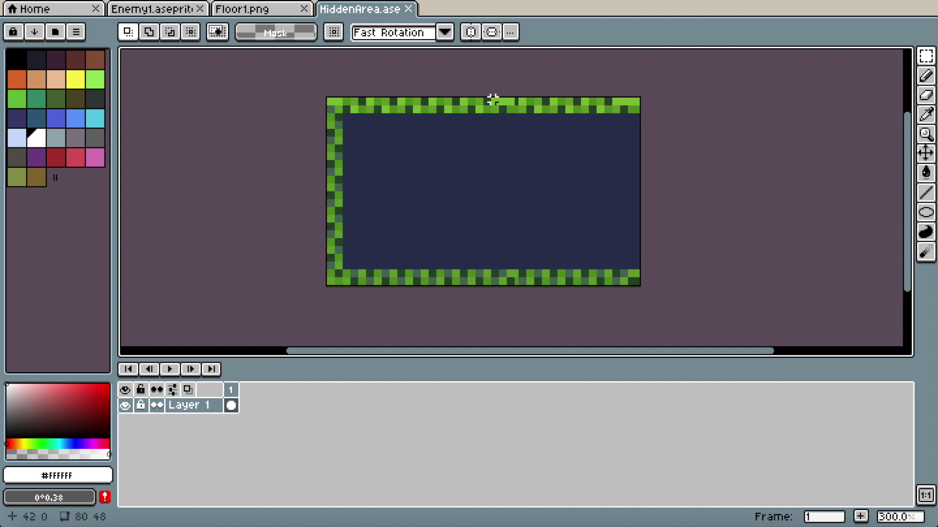
{"action": "left_click", "coordinate": [246, 9]}
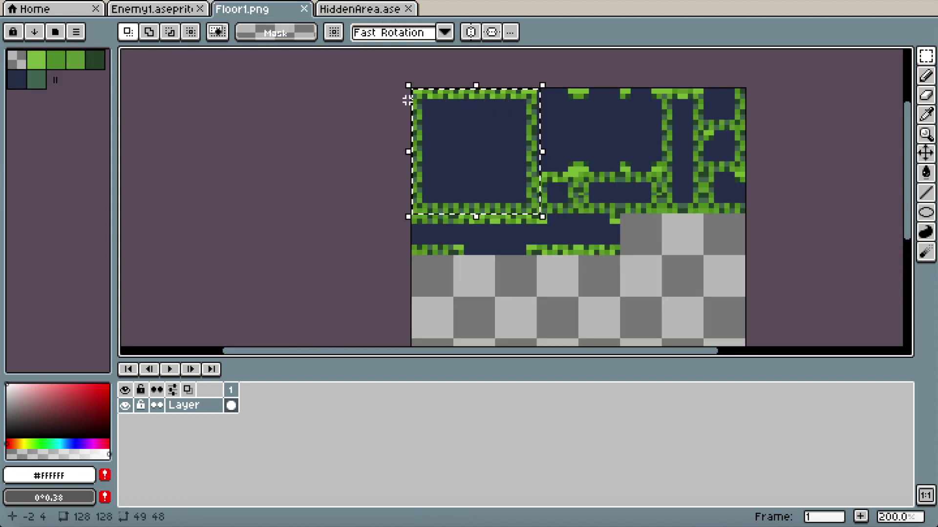
{"action": "left_click", "coordinate": [361, 10]}
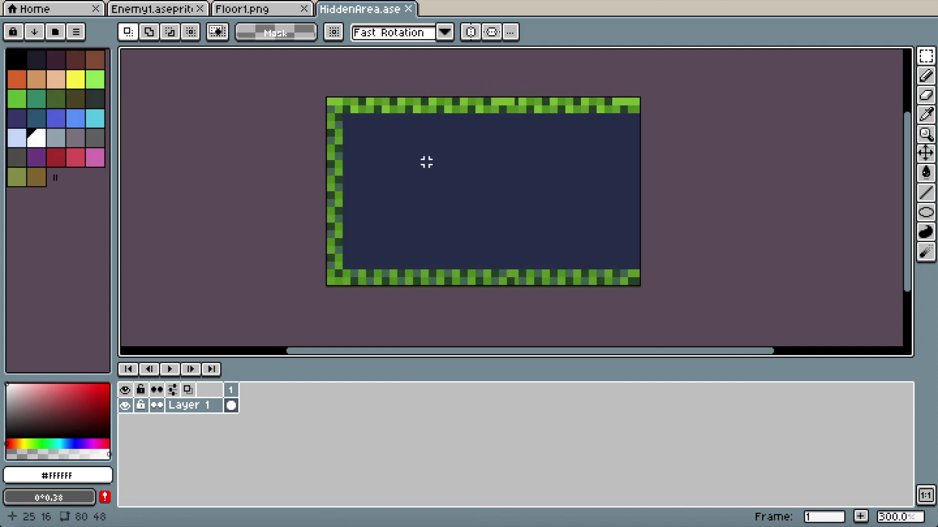
- Export the HiddenArea artwork as HiddenArea.png at 100% into the Sprites folder of the 2D Platformer tuts project
{"action": "left_click", "coordinate": [96, 1]}
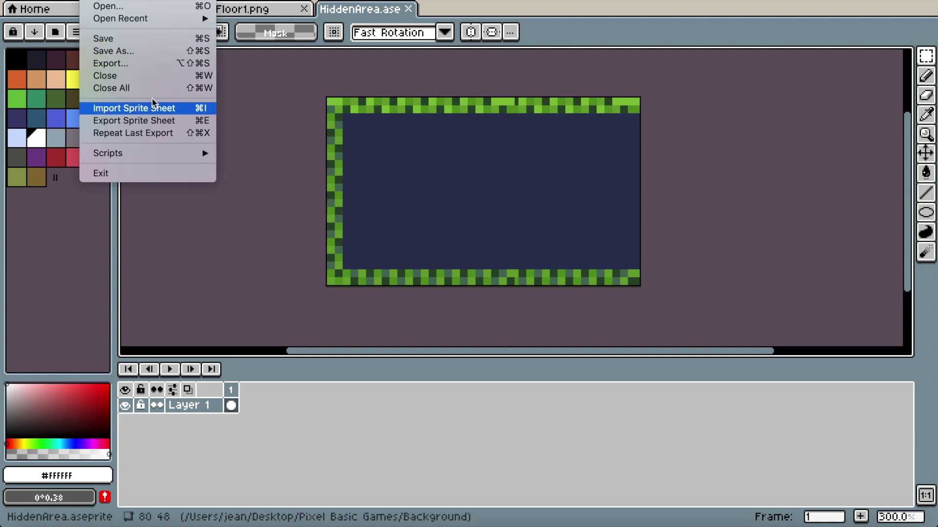
{"action": "left_click", "coordinate": [156, 64]}
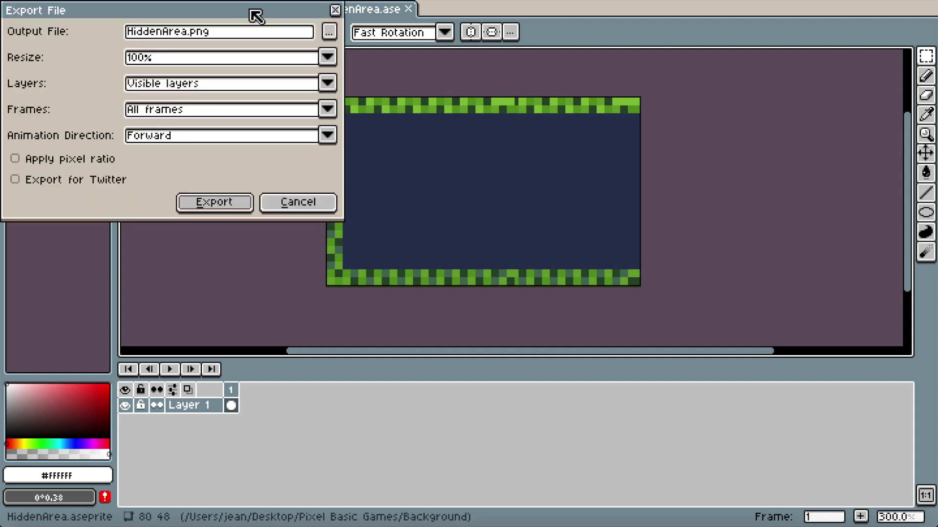
{"action": "left_click", "coordinate": [329, 32]}
{"action": "left_click", "coordinate": [113, 62]}
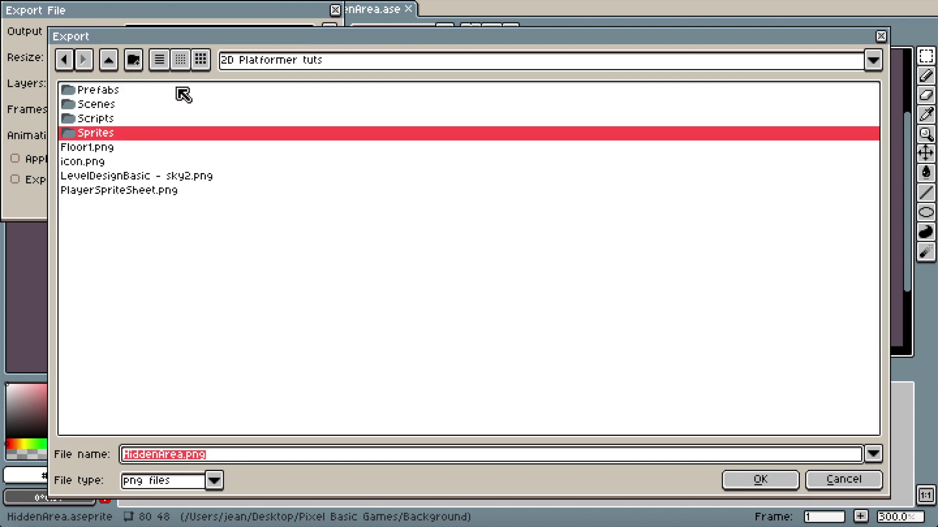
{"action": "double_click", "coordinate": [113, 134]}
{"action": "left_click", "coordinate": [760, 479]}
{"action": "left_click", "coordinate": [215, 202]}
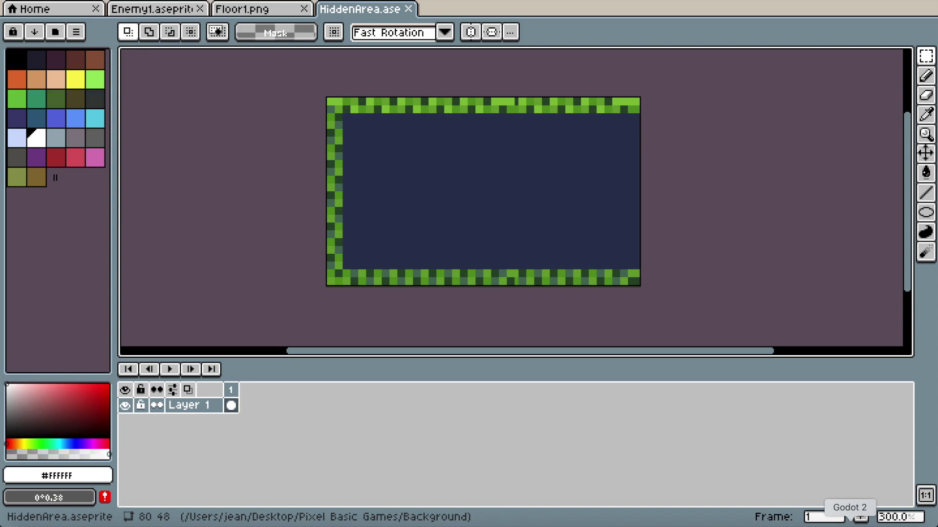
- Switch to Godot and select HiddenArea.png among the project's sprites
{"action": "left_click", "coordinate": [850, 522]}
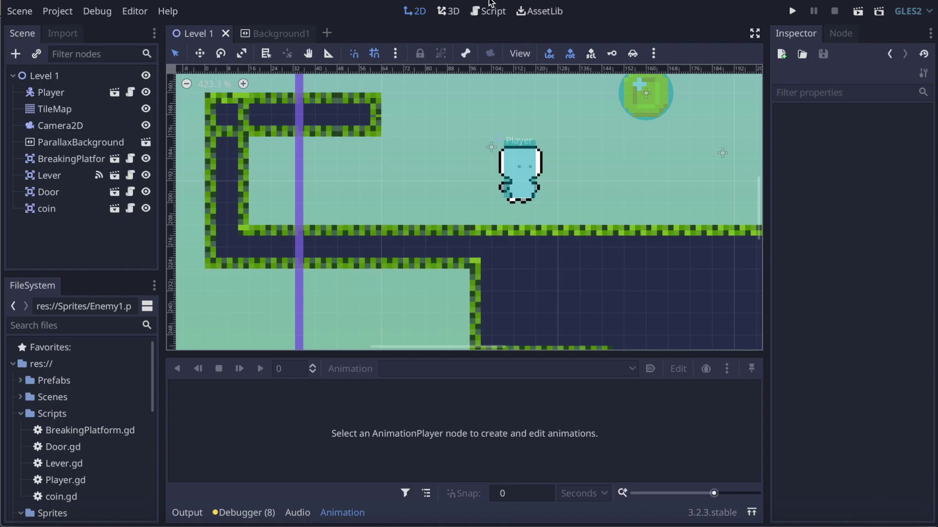
{"action": "scroll", "coordinate": [97, 432], "scroll_direction": "down", "scroll_amount": 5}
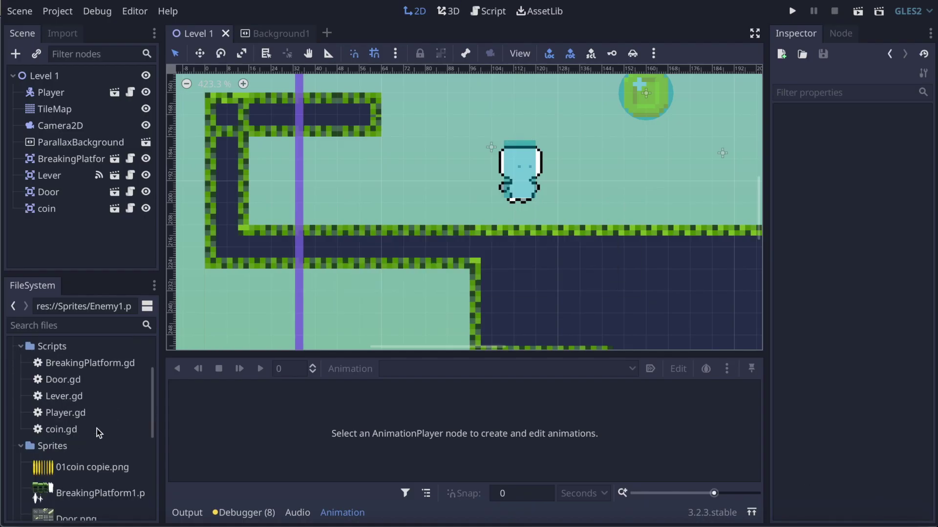
{"action": "scroll", "coordinate": [74, 377], "scroll_direction": "up", "scroll_amount": 3}
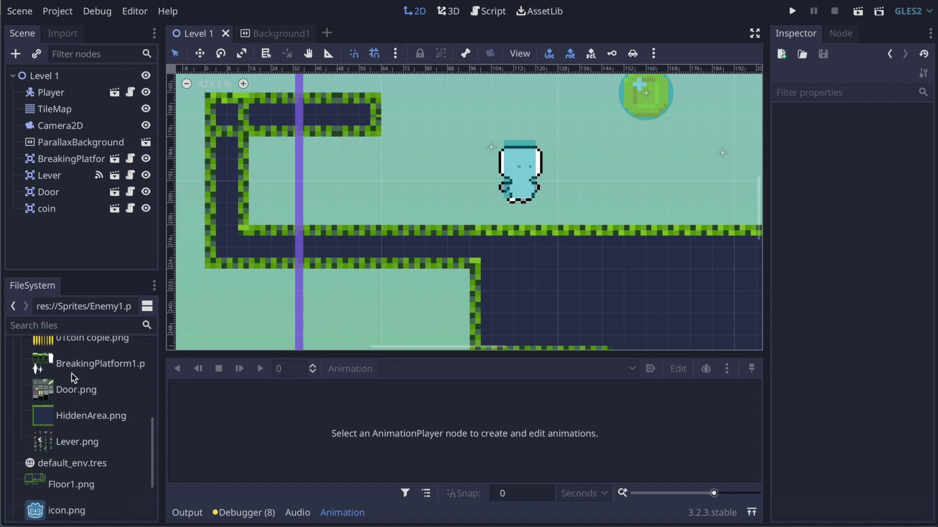
{"action": "left_click", "coordinate": [79, 421]}
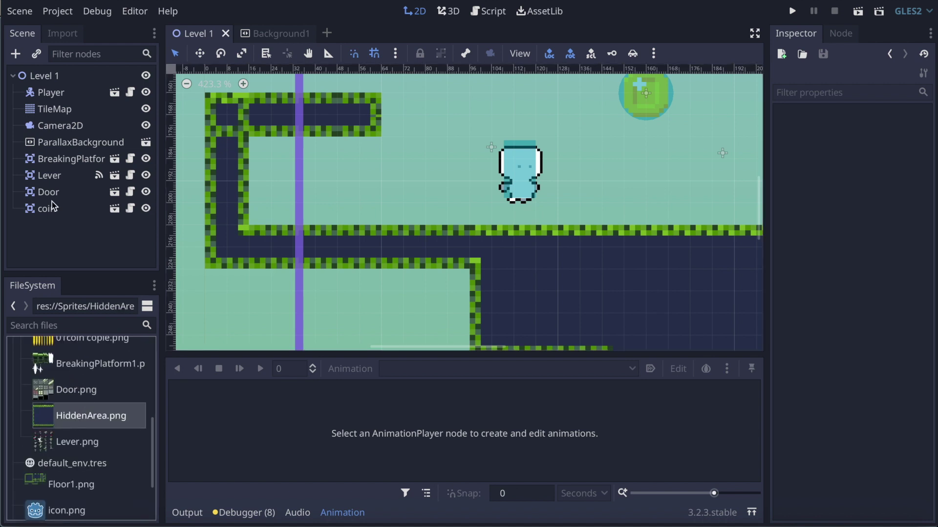
{"action": "left_click", "coordinate": [20, 12]}
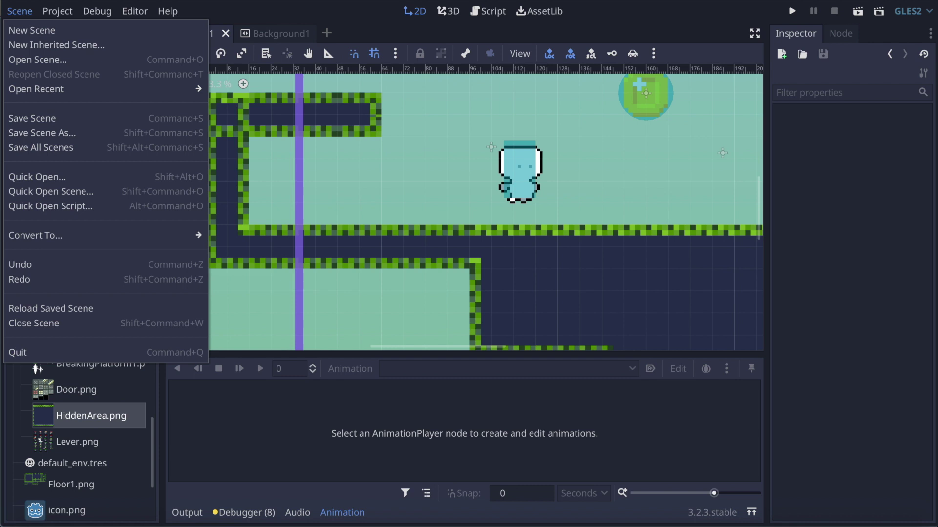
{"action": "left_click", "coordinate": [288, 18]}
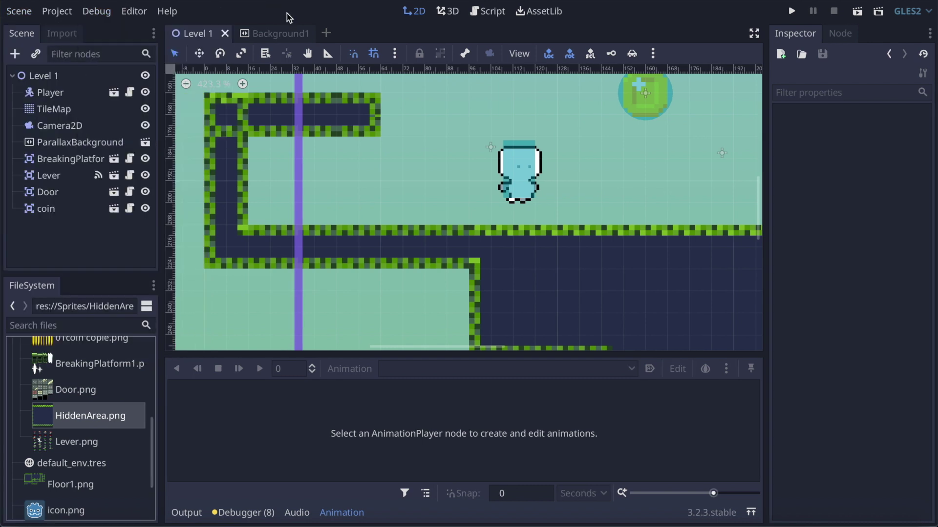
- Add an Area2D node as a child of the Level 1 root node
{"action": "left_click", "coordinate": [51, 76]}
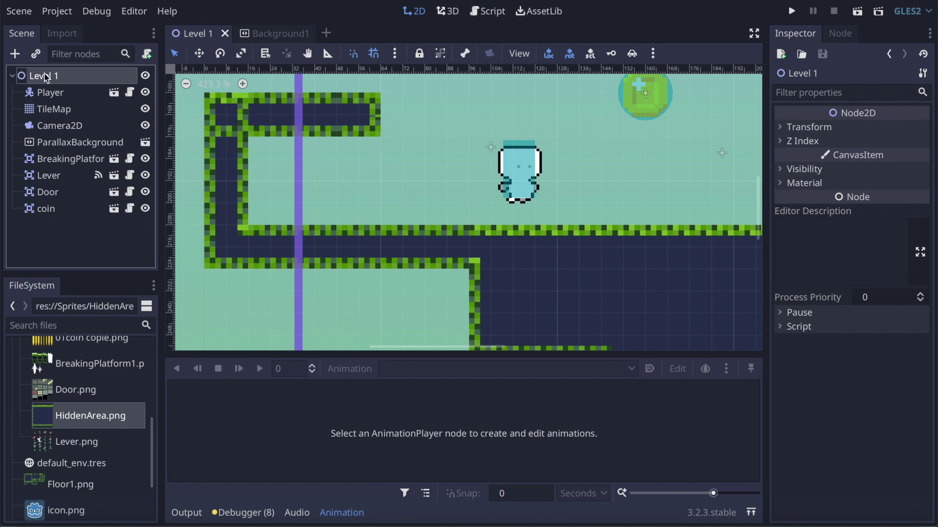
{"action": "left_click", "coordinate": [16, 56]}
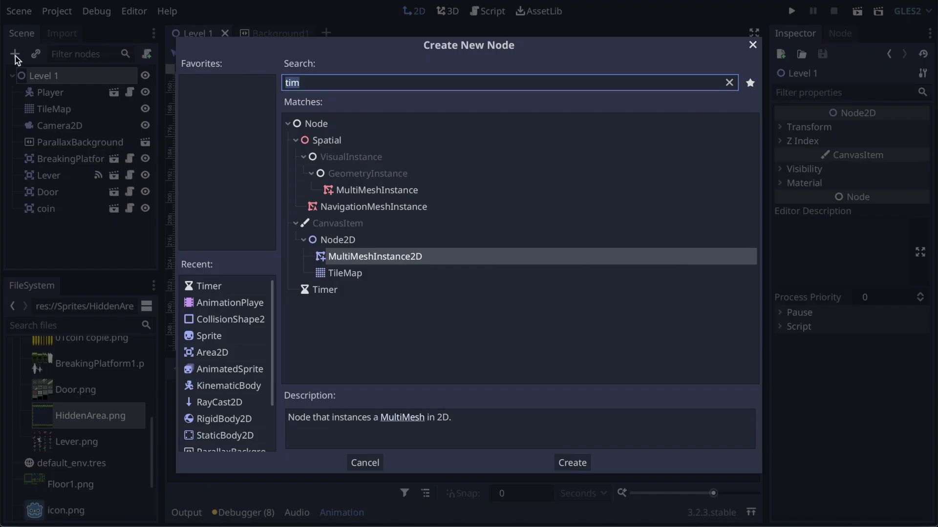
{"action": "type", "text": "area"}
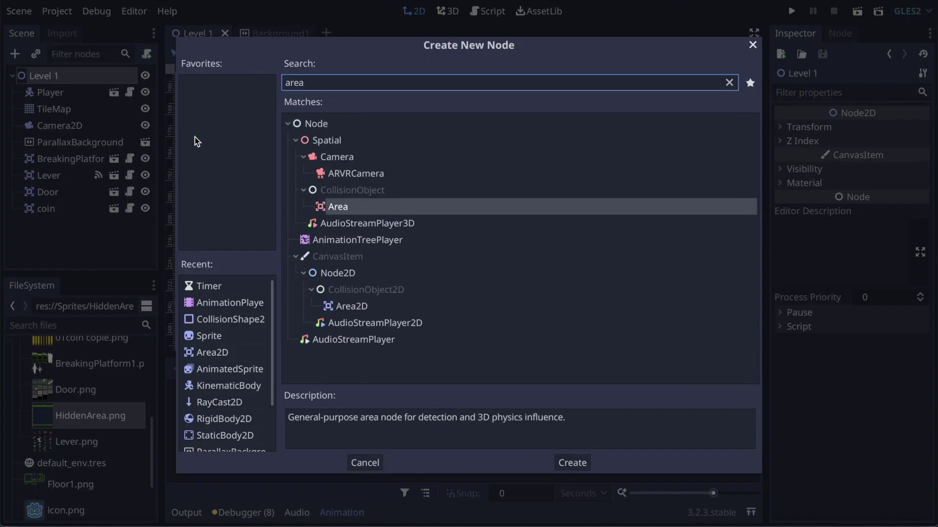
{"action": "left_click", "coordinate": [352, 306]}
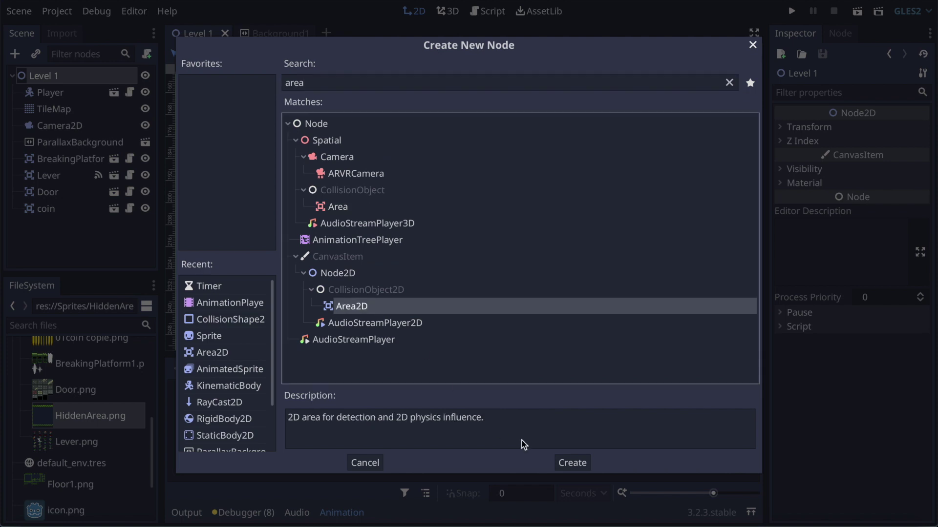
{"action": "left_click", "coordinate": [571, 463]}
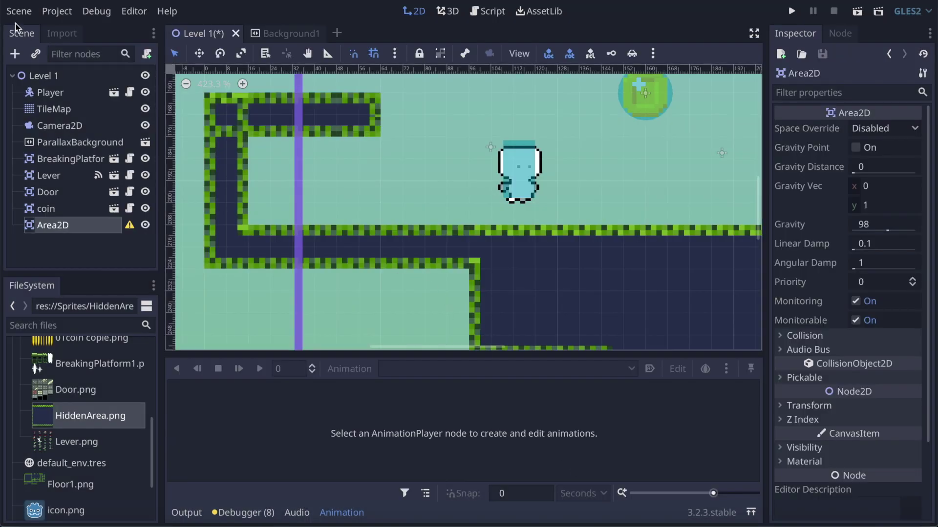
- Add a Sprite node as a child of the new Area2D
{"action": "left_click", "coordinate": [15, 54]}
{"action": "type", "text": "sprite"}
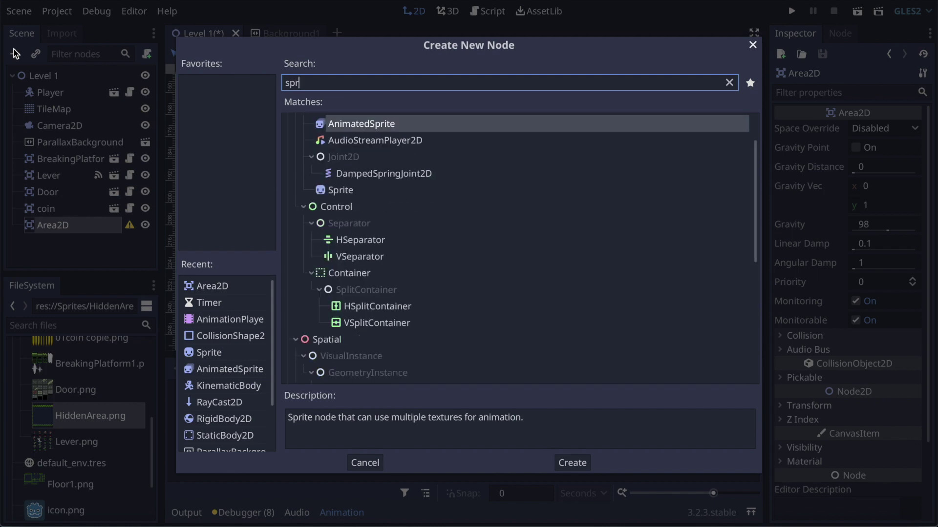
{"action": "left_click", "coordinate": [573, 463]}
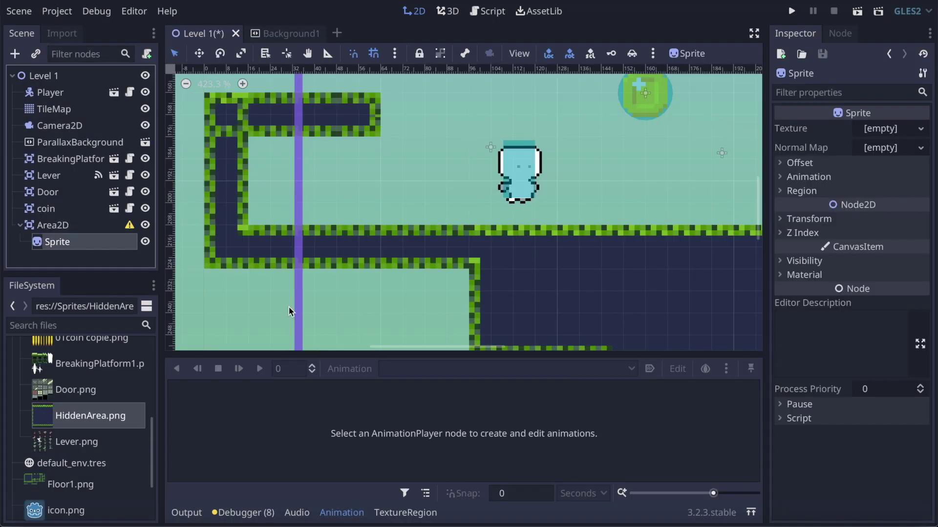
- Add a CollisionShape2D node as a child of the Area2D
{"action": "left_click", "coordinate": [64, 228]}
{"action": "left_click", "coordinate": [14, 55]}
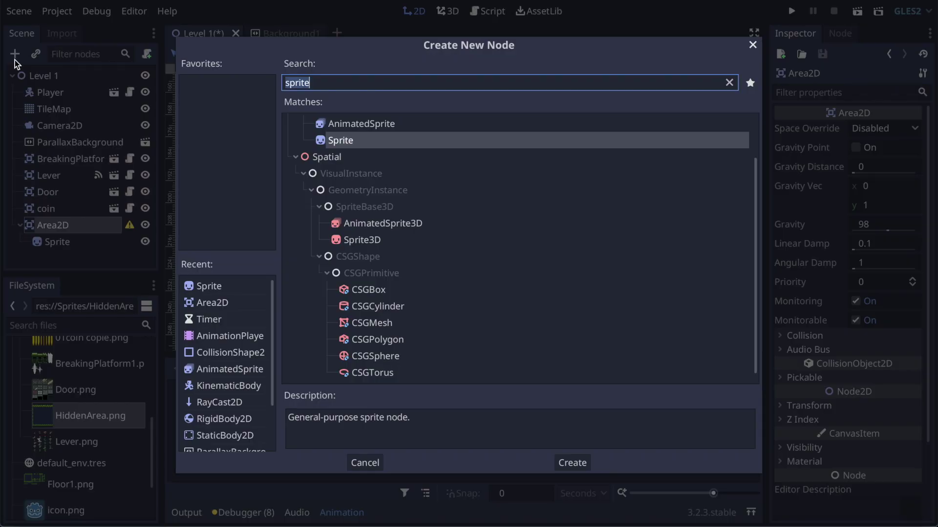
{"action": "type", "text": "collisio"}
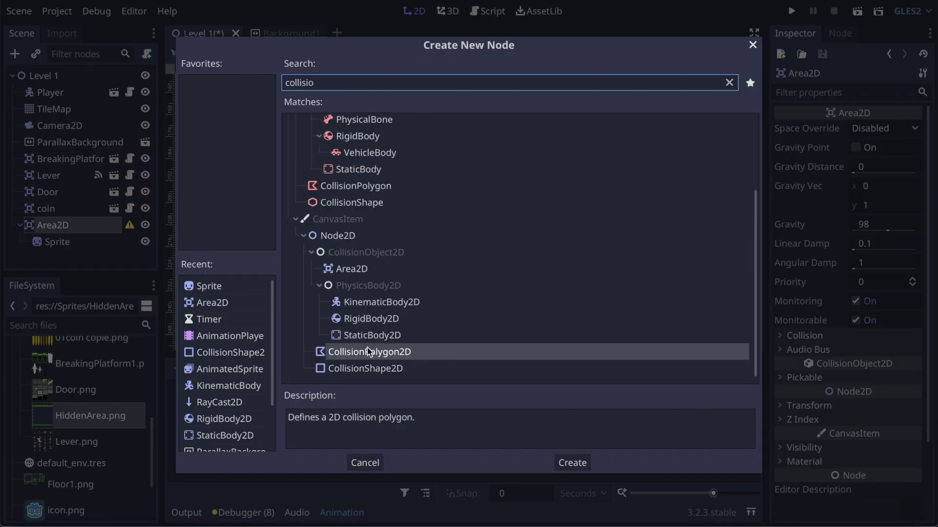
{"action": "left_click", "coordinate": [389, 369]}
{"action": "left_click", "coordinate": [572, 463]}
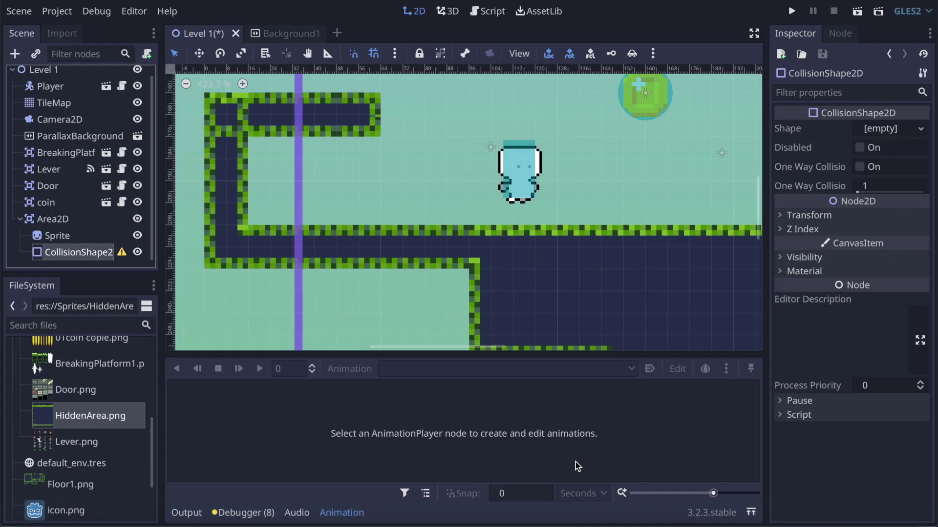
- Add an AnimationPlayer node as a child of the Area2D
{"action": "left_click", "coordinate": [51, 218]}
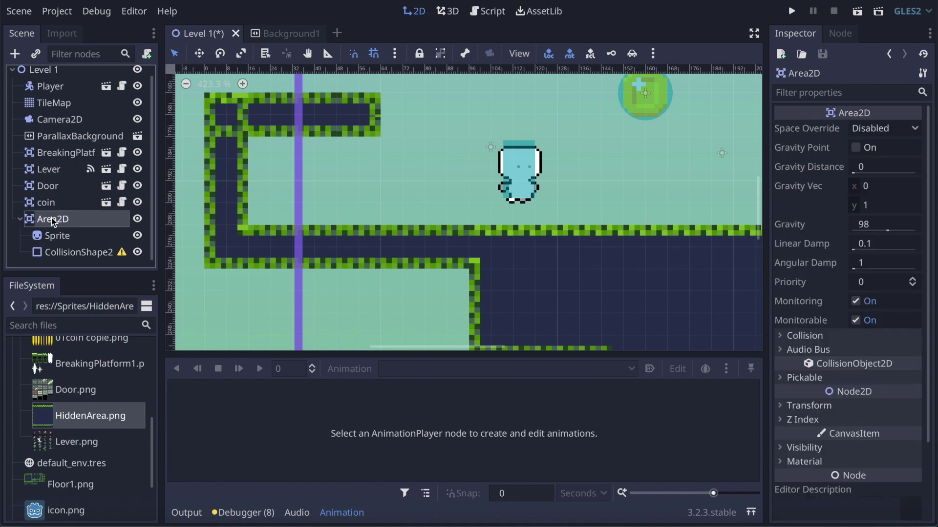
{"action": "left_click", "coordinate": [15, 54]}
{"action": "type", "text": "animat"}
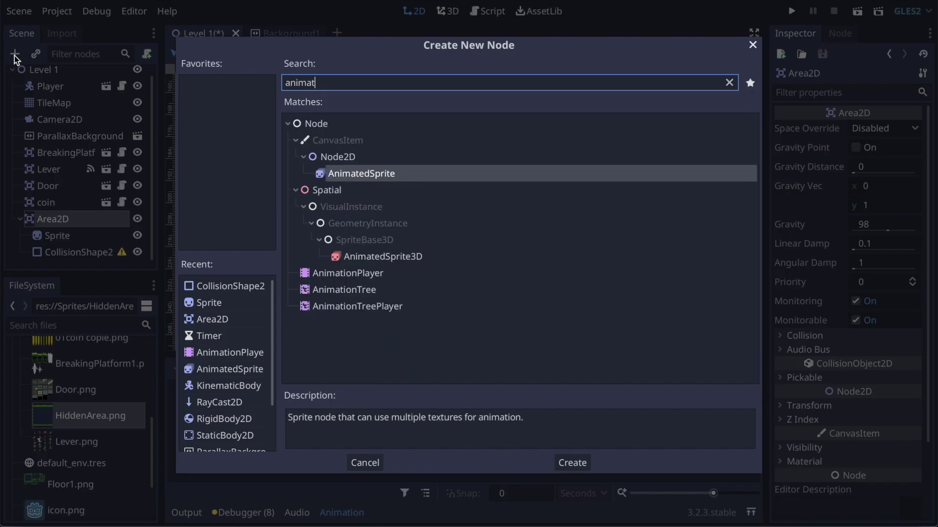
{"action": "left_click", "coordinate": [363, 275]}
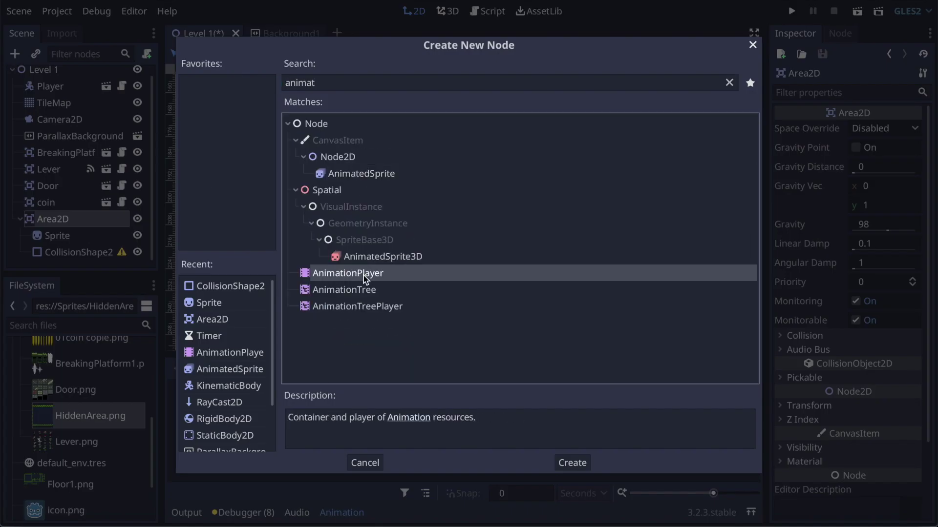
{"action": "left_click", "coordinate": [585, 462]}
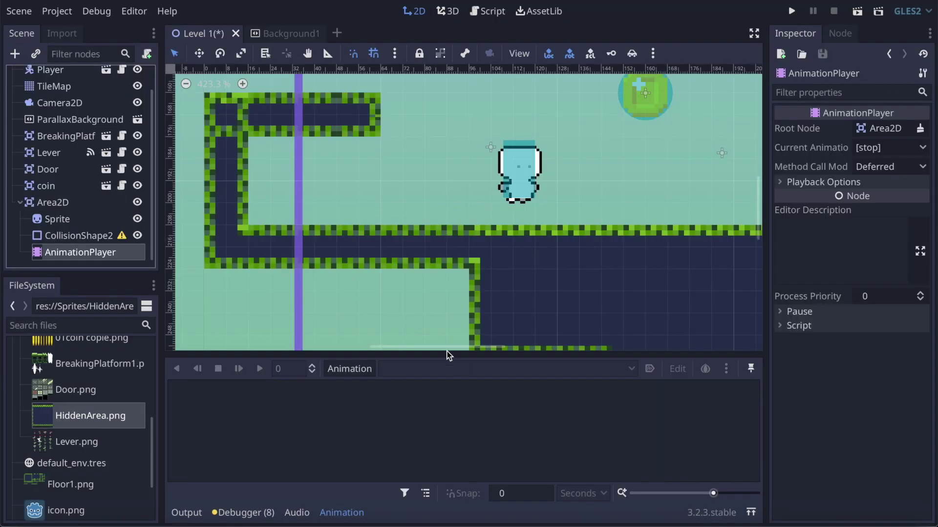
- Assign a new RectangleShape2D as the shape of the Area2D's CollisionShape2D
{"action": "left_click", "coordinate": [77, 238]}
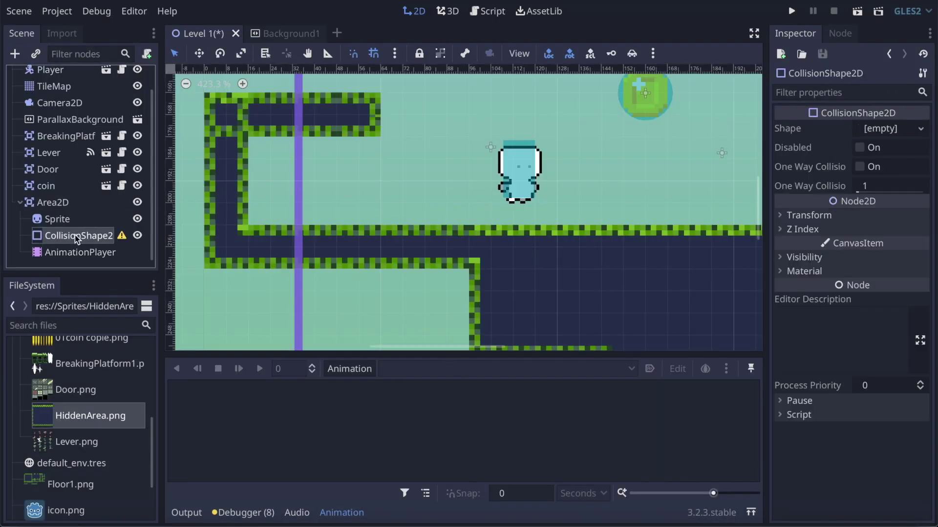
{"action": "left_click", "coordinate": [896, 131]}
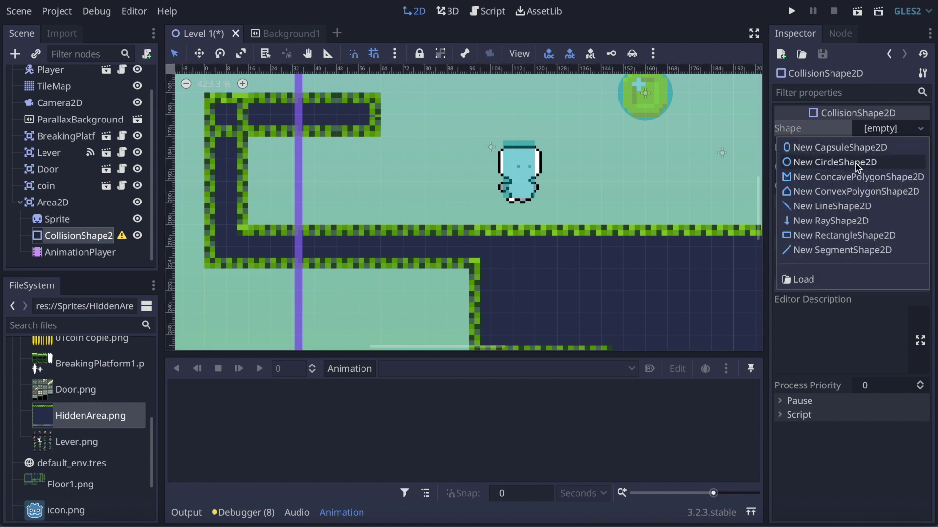
{"action": "left_click", "coordinate": [852, 236]}
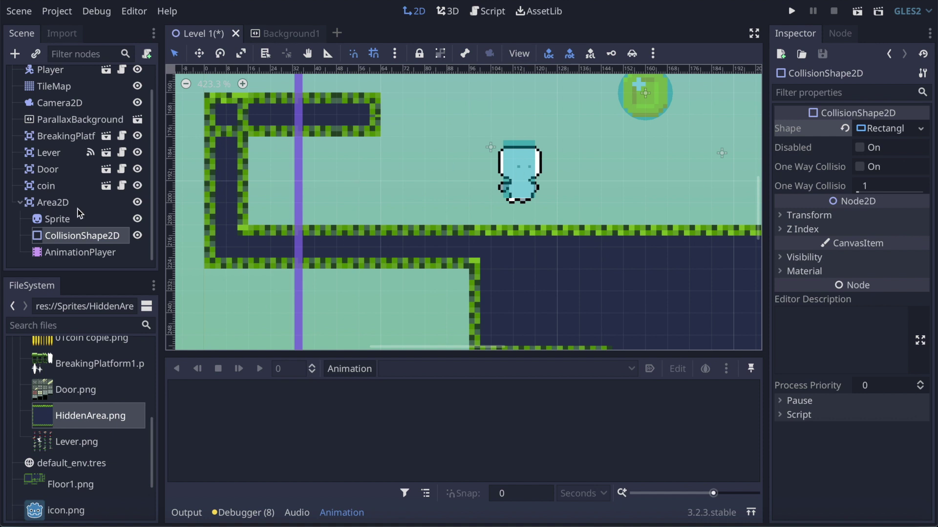
- Assign HiddenArea.png as the texture of the Area2D's Sprite
{"action": "left_click", "coordinate": [58, 218]}
{"action": "left_click_drag", "start_coordinate": [46, 414], "coordinate": [883, 131]}
{"action": "scroll", "coordinate": [433, 176], "scroll_direction": "down", "scroll_amount": 13}
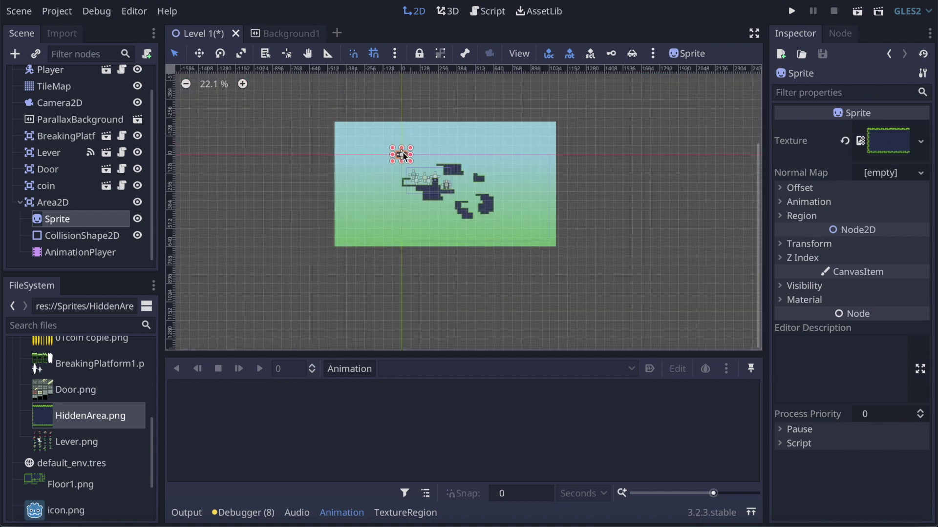
{"action": "scroll", "coordinate": [403, 154], "scroll_direction": "up", "scroll_amount": 11}
{"action": "scroll", "coordinate": [402, 154], "scroll_direction": "up", "scroll_amount": 8}
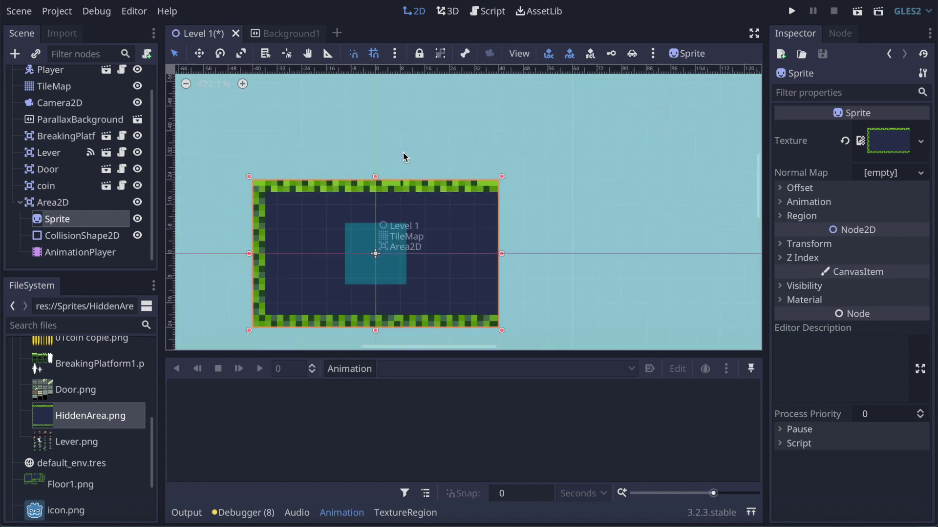
{"action": "scroll", "coordinate": [403, 153], "scroll_direction": "down", "scroll_amount": 3}
{"action": "scroll", "coordinate": [324, 205], "scroll_direction": "down", "scroll_amount": 2}
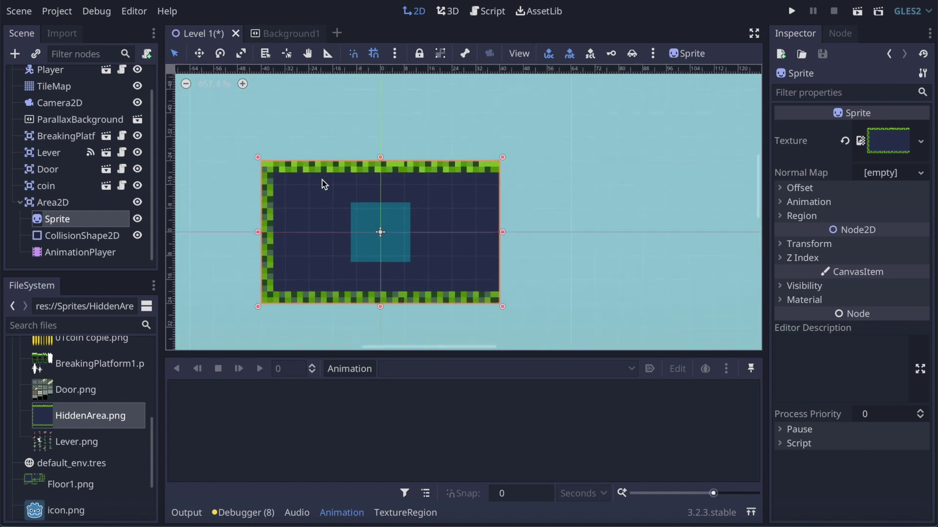
{"action": "left_click", "coordinate": [372, 57]}
{"action": "left_click", "coordinate": [373, 57]}
{"action": "left_click", "coordinate": [374, 55]}
{"action": "left_click", "coordinate": [374, 57]}
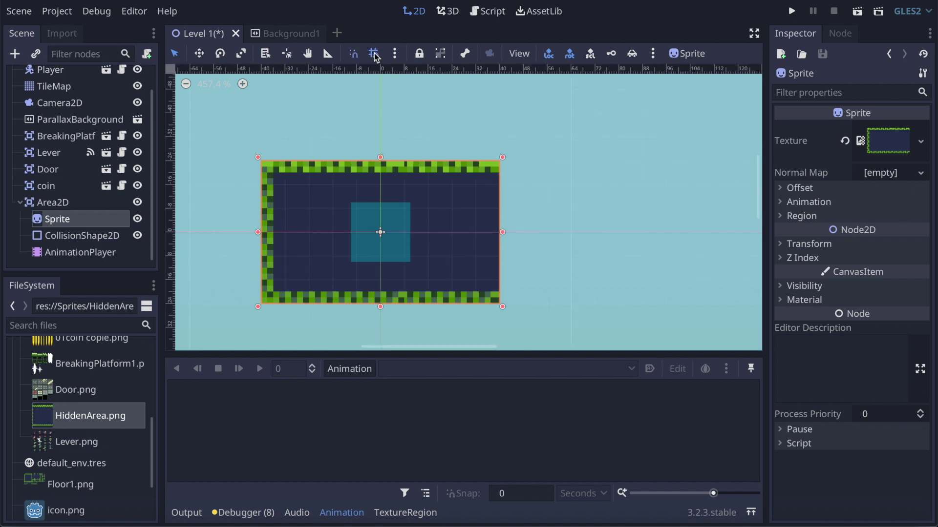
- Stretch the Area2D's collision rectangle in width and height until it covers the whole hidden-area sprite, about 80 by 48 px
{"action": "left_click", "coordinate": [401, 238]}
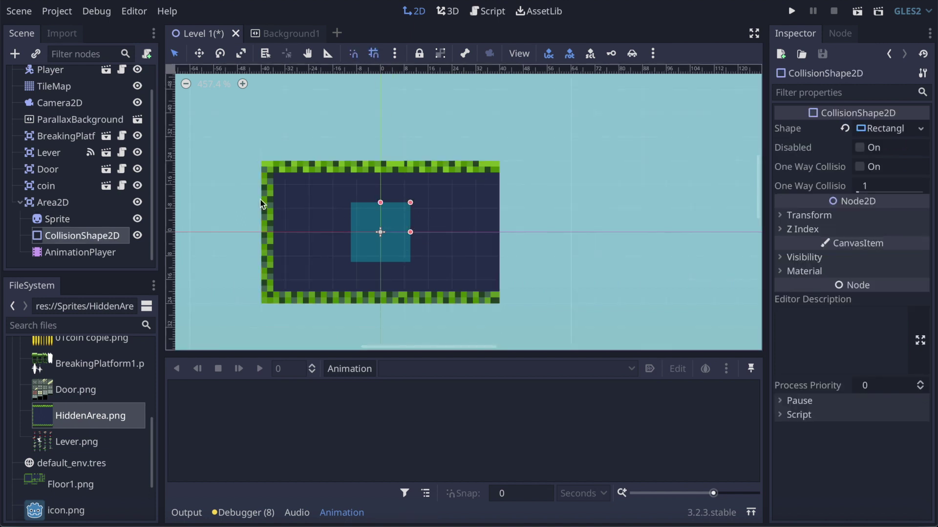
{"action": "left_click_drag", "start_coordinate": [411, 234], "coordinate": [496, 235]}
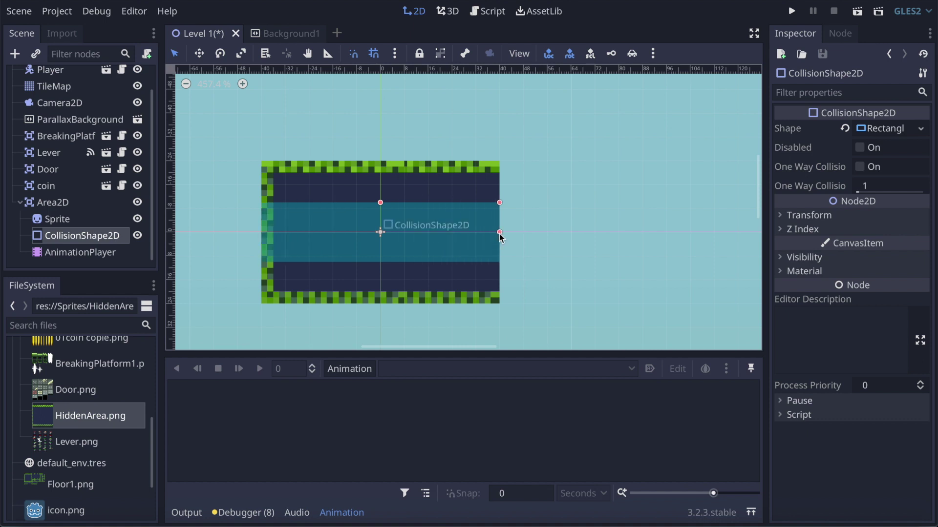
{"action": "left_click_drag", "start_coordinate": [382, 205], "coordinate": [383, 165]}
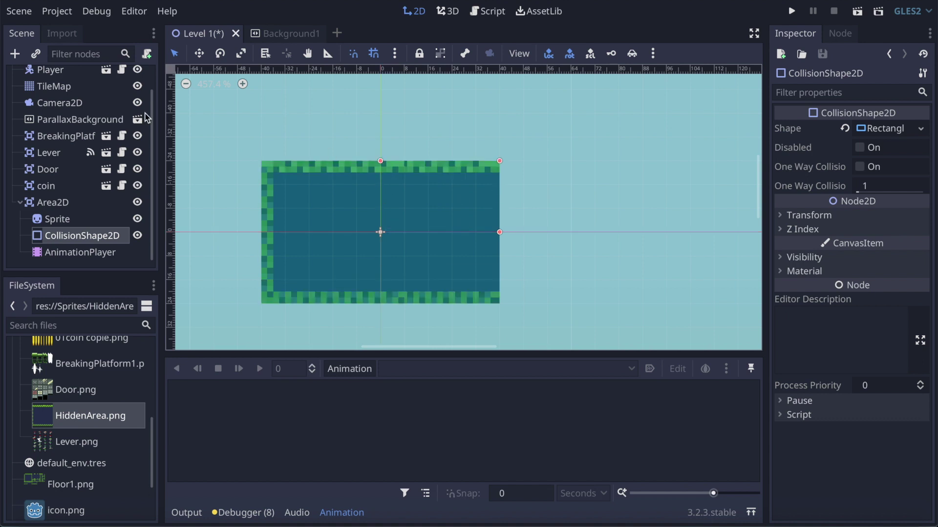
- Rename the Area2D node to hiddenArea
{"action": "left_click", "coordinate": [67, 205]}
{"action": "double_click", "coordinate": [67, 205]}
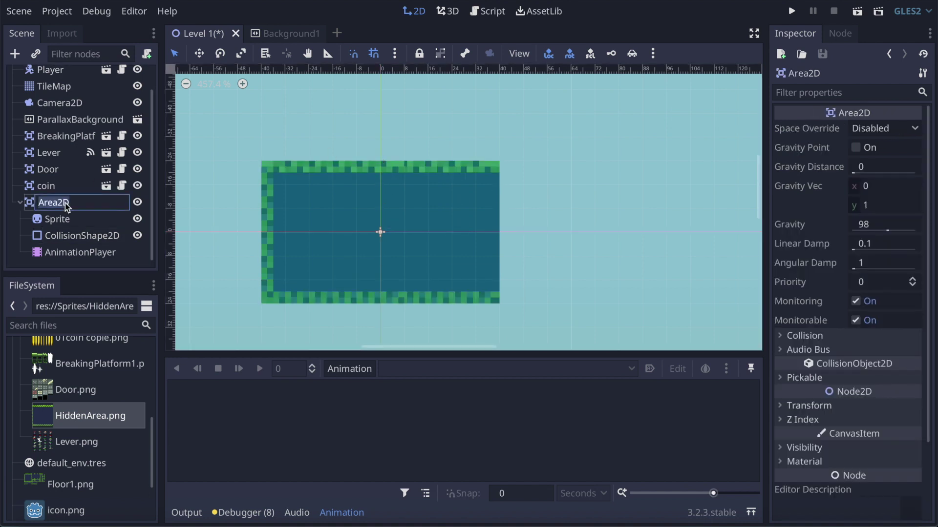
{"action": "type", "text": "hiddenArea"}
{"action": "key", "text": "Return"}
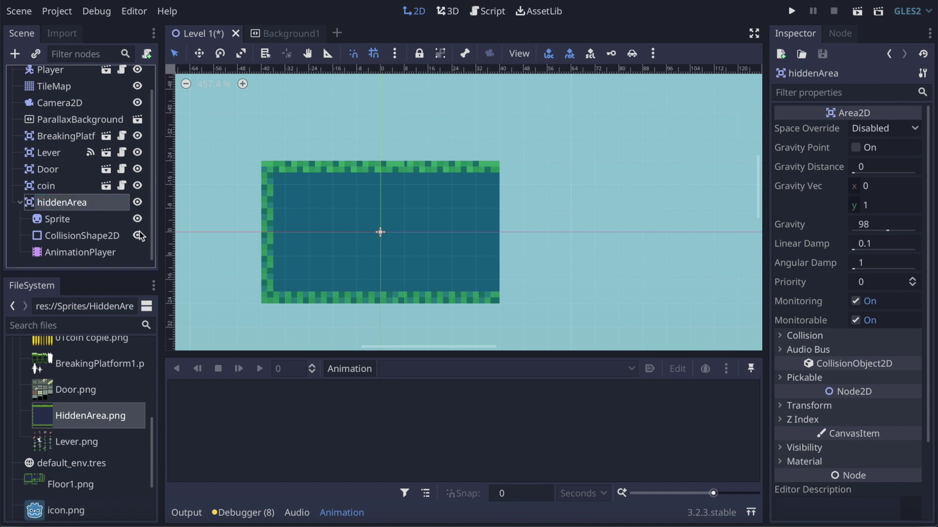
- Create a new animation named hidden in hiddenArea's AnimationPlayer
{"action": "left_click", "coordinate": [68, 253]}
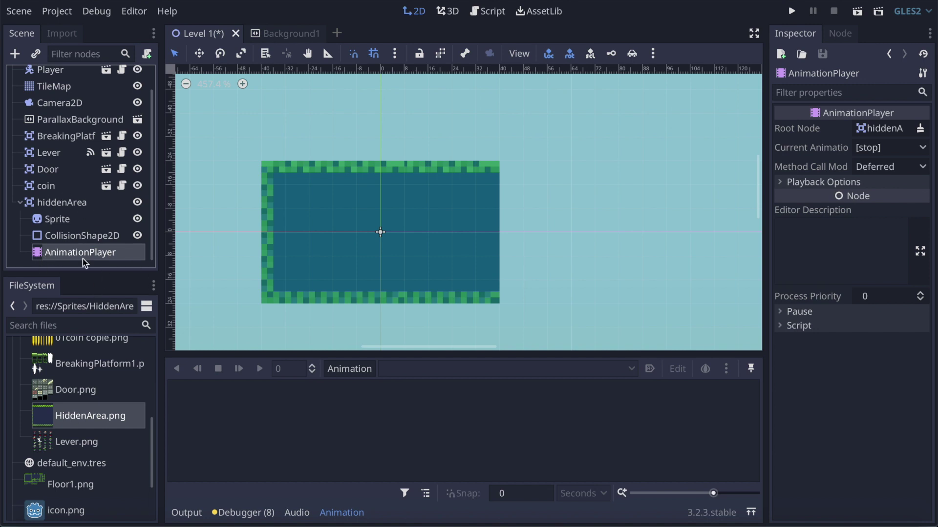
{"action": "left_click", "coordinate": [364, 368]}
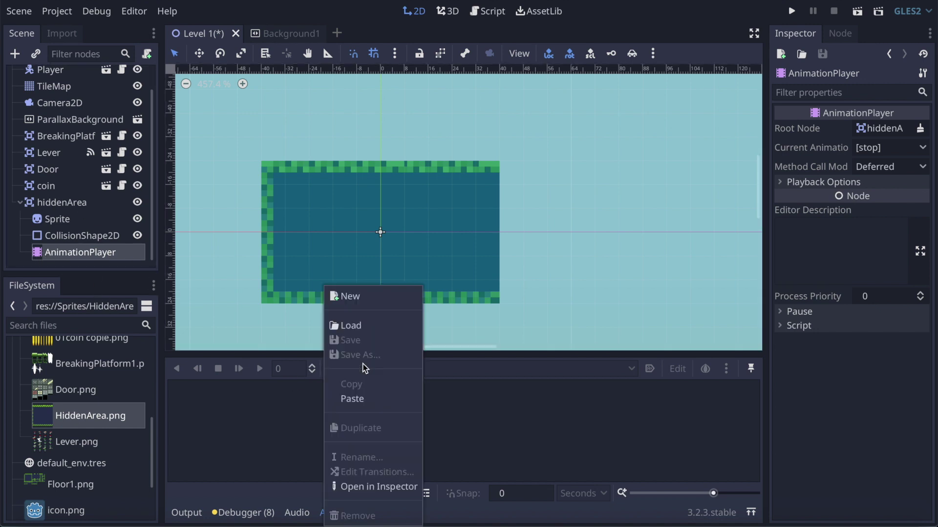
{"action": "left_click", "coordinate": [391, 298]}
{"action": "type", "text": "hidden"}
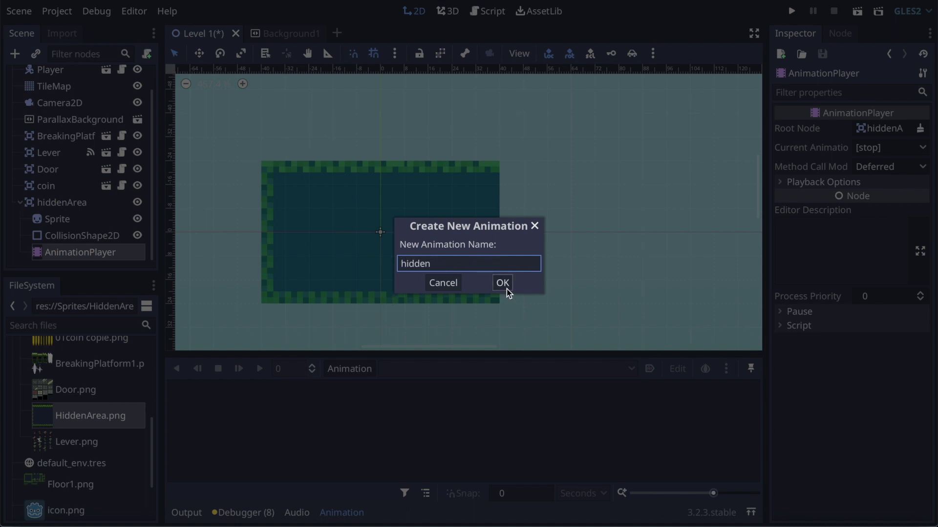
{"action": "left_click", "coordinate": [502, 284]}
- Create a second animation named revealed in the same AnimationPlayer
{"action": "left_click", "coordinate": [349, 370]}
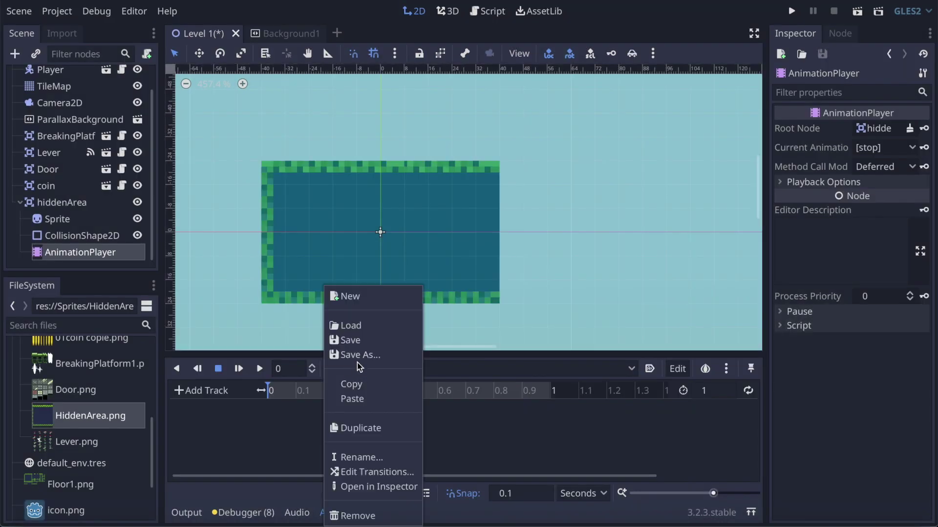
{"action": "left_click", "coordinate": [377, 298]}
{"action": "type", "text": "rev"}
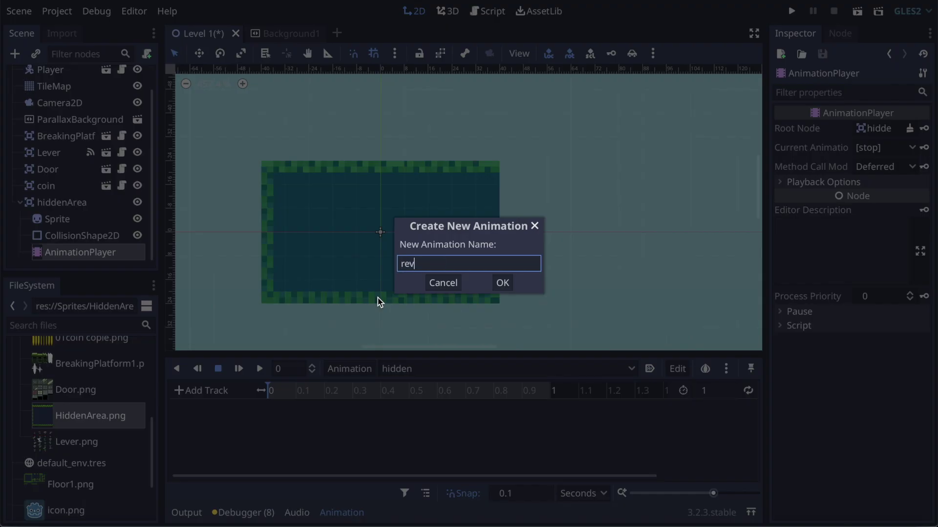
{"action": "type", "text": "ealed"}
{"action": "left_click", "coordinate": [502, 284]}
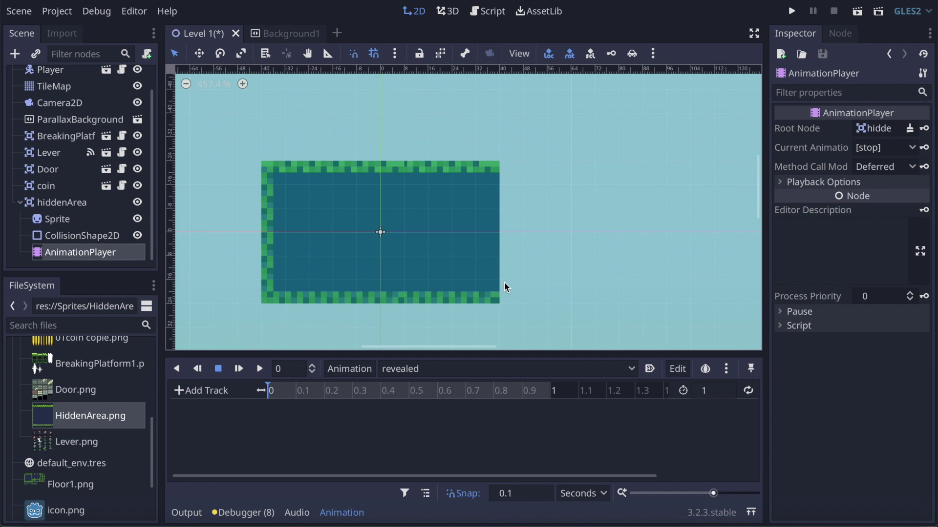
- Add a track for the Sprite's Frame property to the hidden animation, with a key for frame 0 at 0 s
{"action": "left_click", "coordinate": [407, 372]}
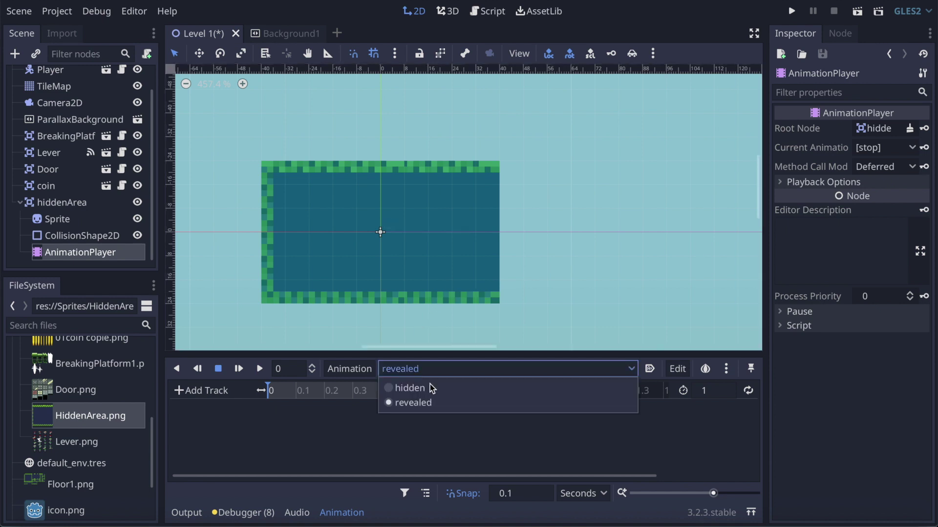
{"action": "left_click", "coordinate": [435, 389]}
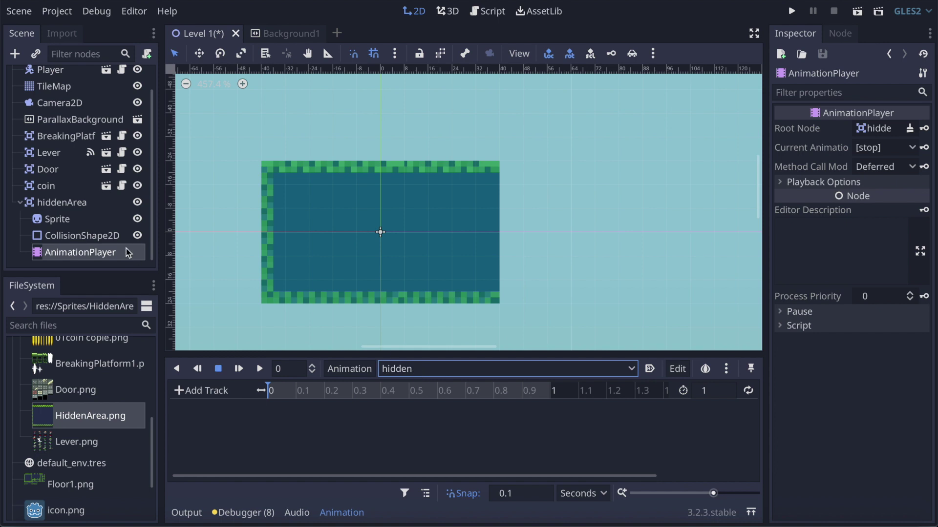
{"action": "left_click", "coordinate": [66, 225]}
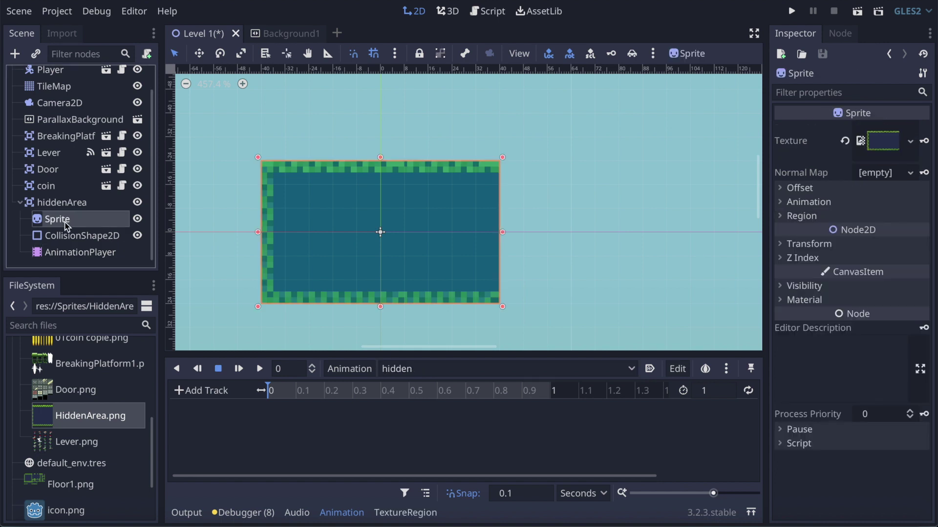
{"action": "left_click", "coordinate": [784, 204]}
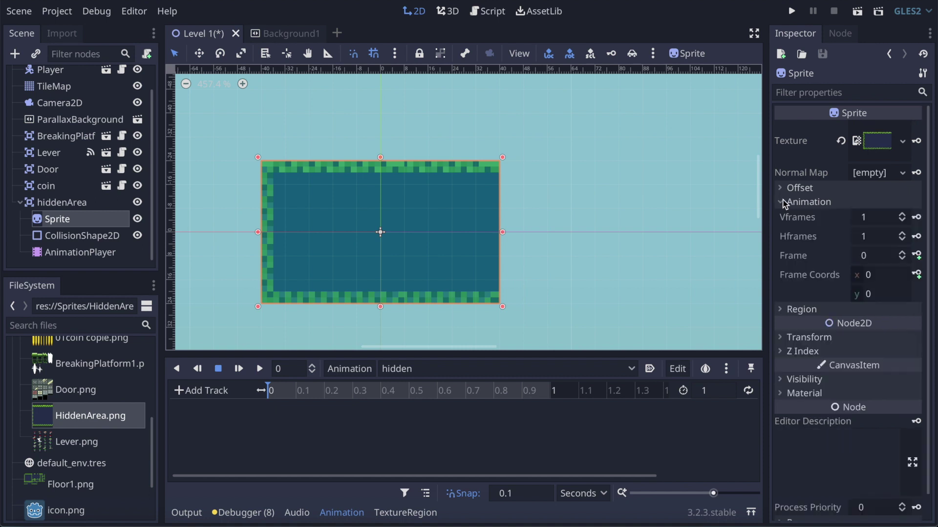
{"action": "left_click", "coordinate": [918, 255]}
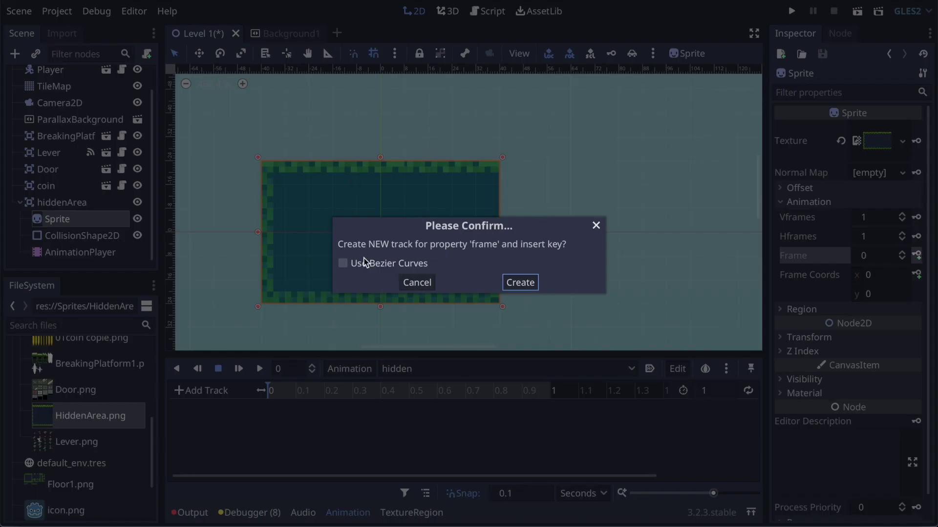
{"action": "left_click", "coordinate": [521, 283]}
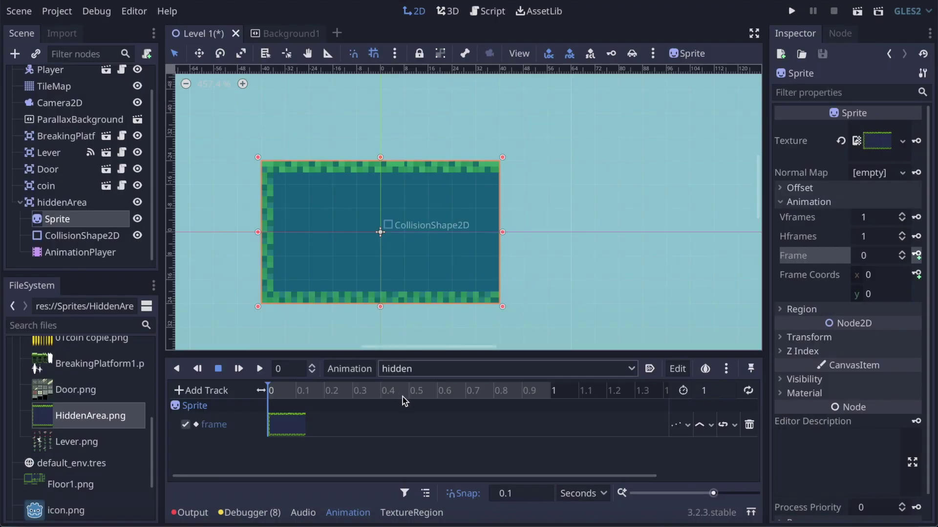
- Set the length of the hidden animation to 0.1 seconds
{"action": "left_click", "coordinate": [712, 391]}
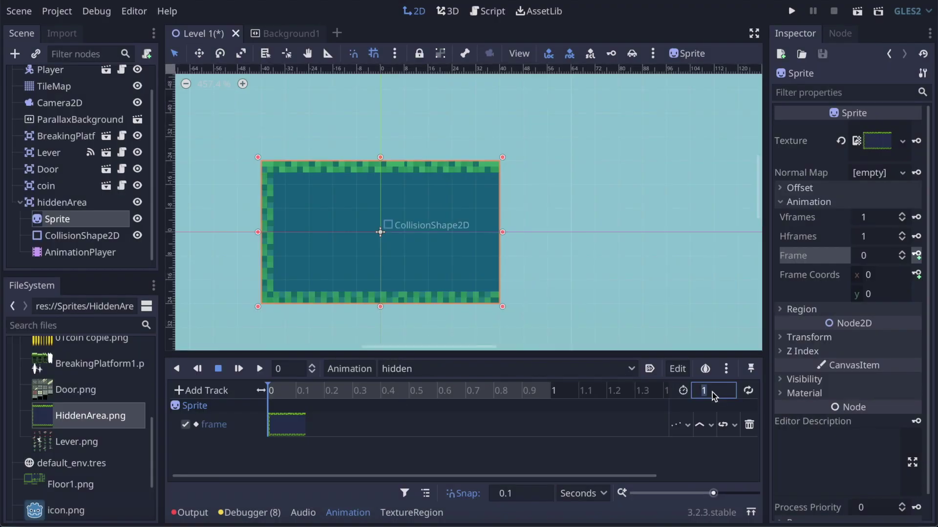
{"action": "type", "text": ".1"}
{"action": "key", "text": "Return"}
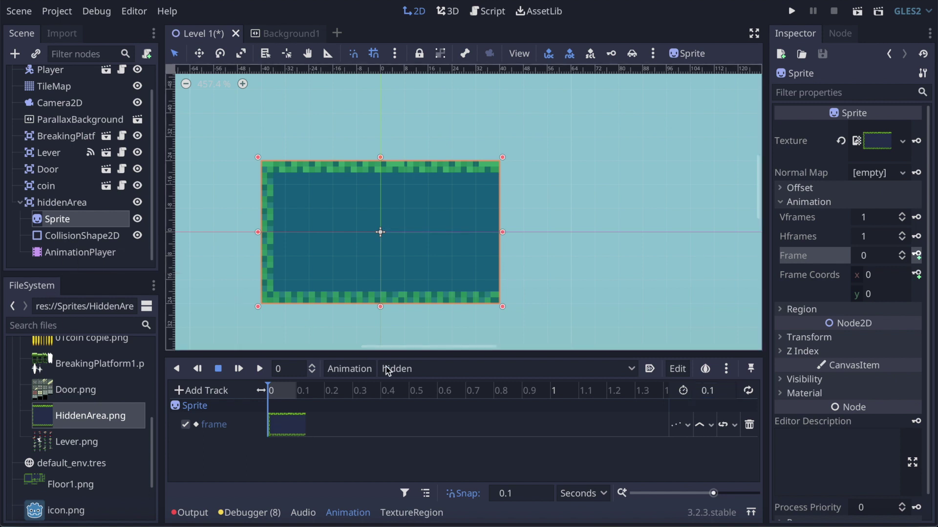
- Add a track for the Sprite's Frame property to the revealed animation, with a key for frame 0 at 0 s
{"action": "left_click", "coordinate": [434, 374]}
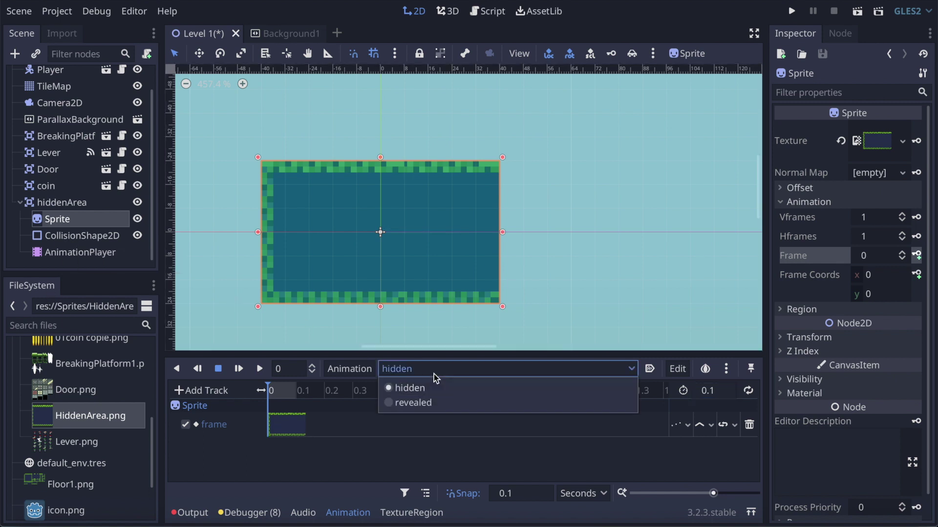
{"action": "left_click", "coordinate": [428, 403]}
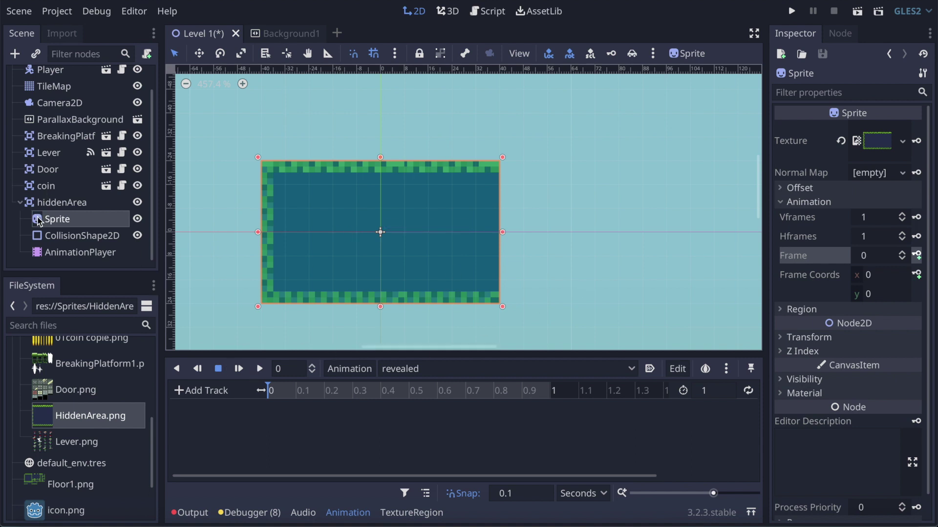
{"action": "left_click", "coordinate": [916, 255]}
{"action": "left_click", "coordinate": [524, 282]}
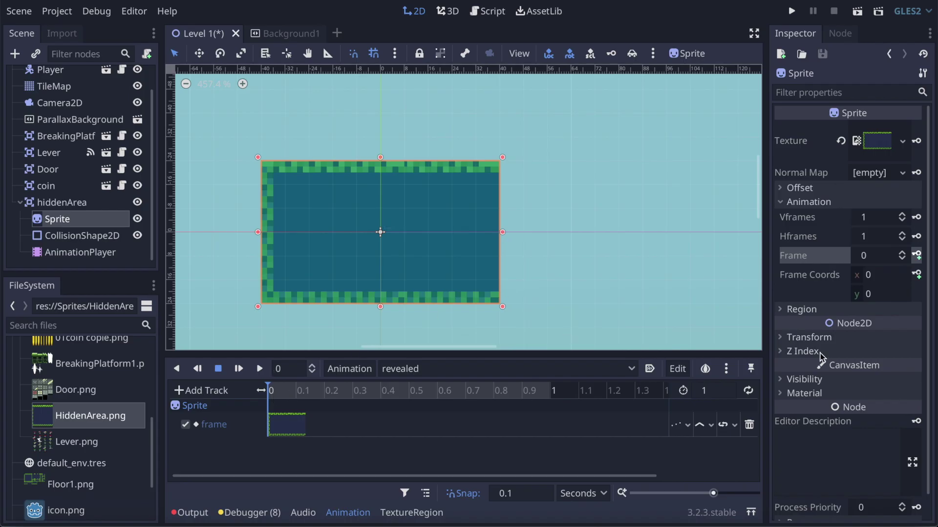
- Add a track for the Sprite's Modulate property to the revealed animation, with an opaque white key at 0 s
{"action": "scroll", "coordinate": [820, 358], "scroll_direction": "down", "scroll_amount": 1}
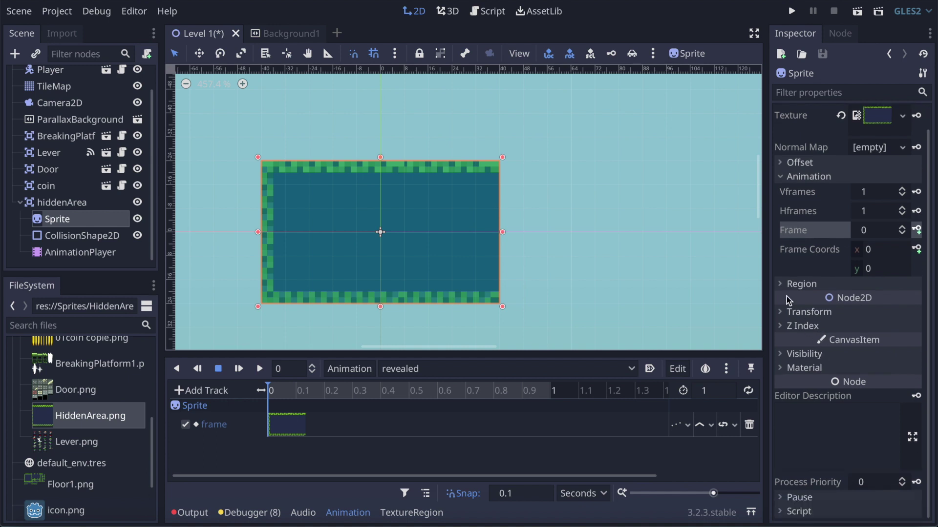
{"action": "left_click", "coordinate": [781, 353]}
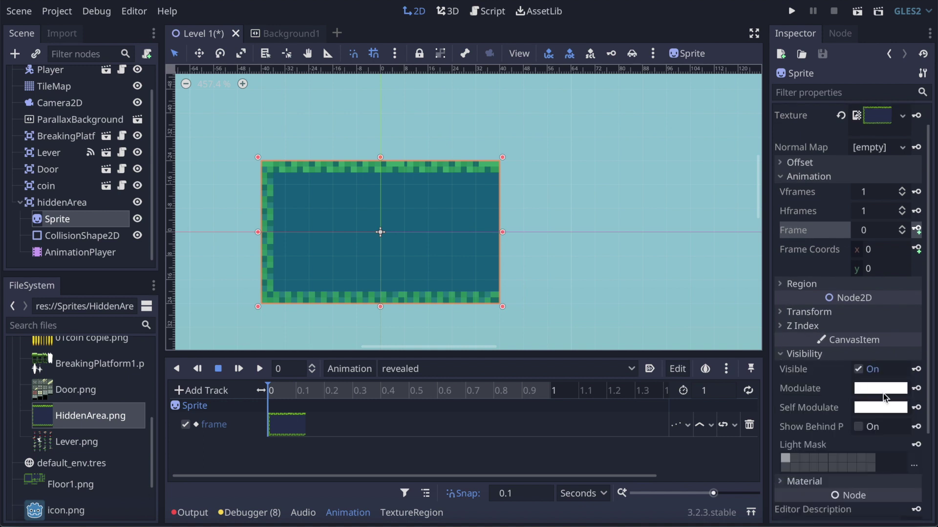
{"action": "left_click", "coordinate": [916, 389]}
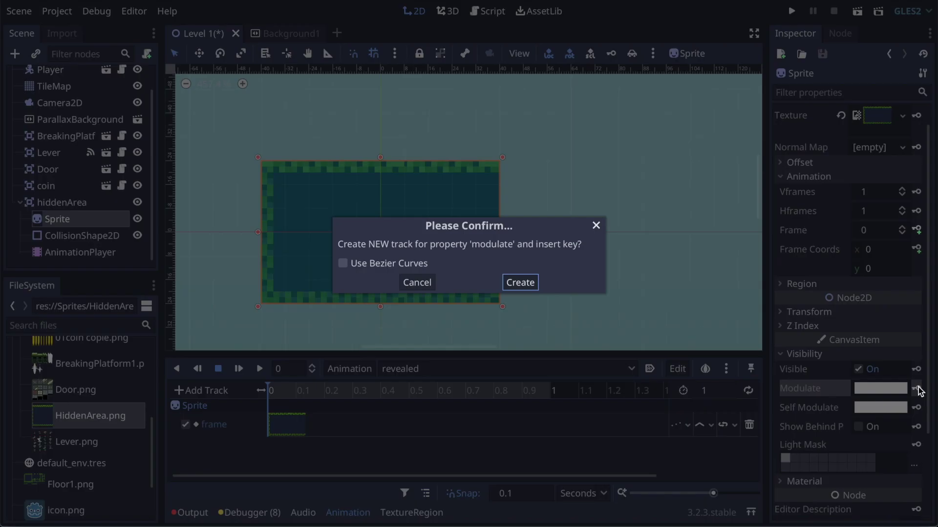
{"action": "left_click", "coordinate": [520, 283]}
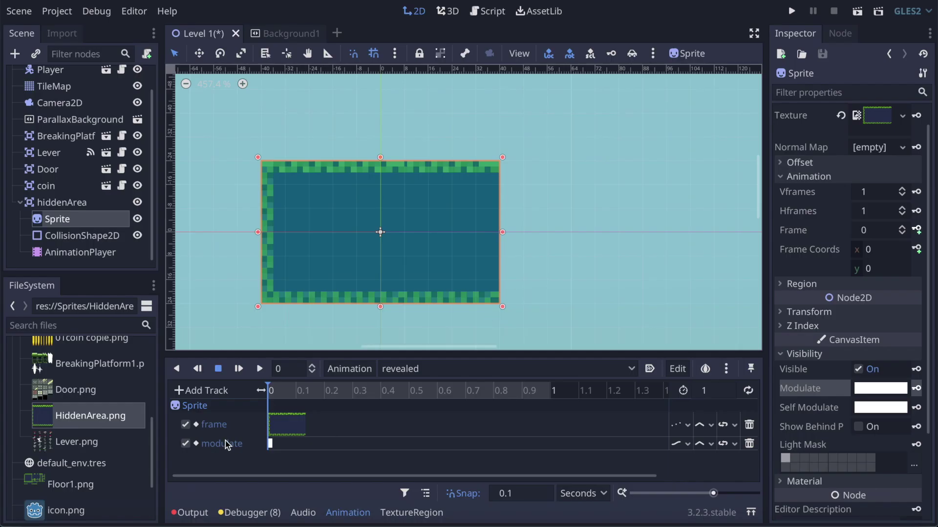
- Try to key the Sprite's Modulate colour with alpha 0 at the start of the revealed animation
{"action": "left_click", "coordinate": [890, 389]}
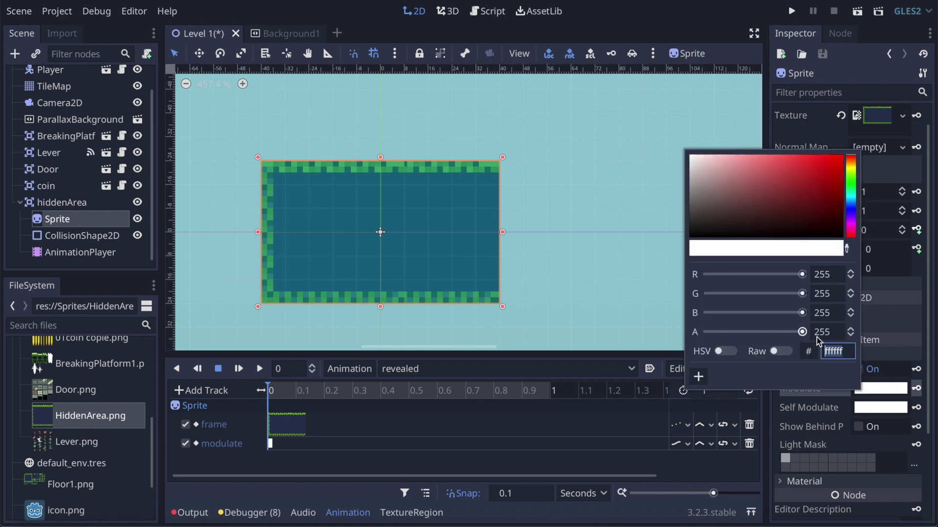
{"action": "left_click_drag", "start_coordinate": [802, 334], "coordinate": [676, 335]}
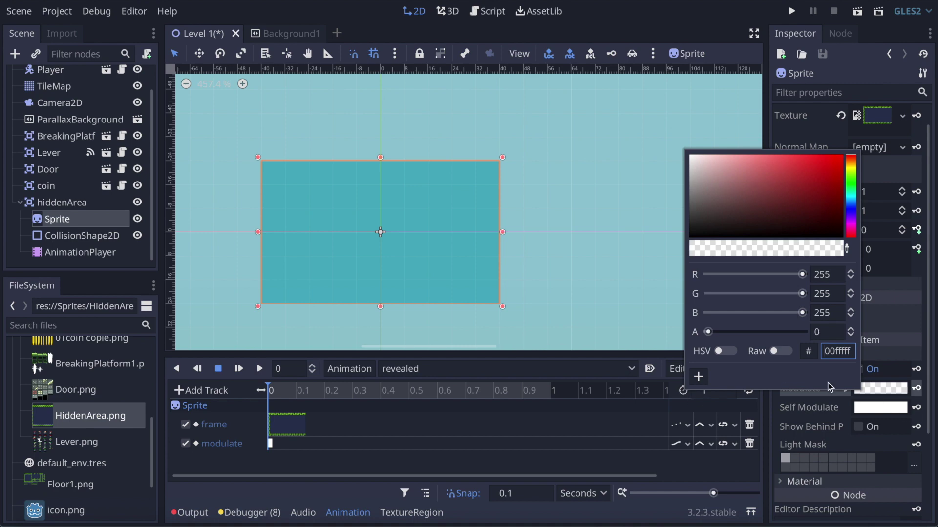
{"action": "left_click", "coordinate": [918, 389]}
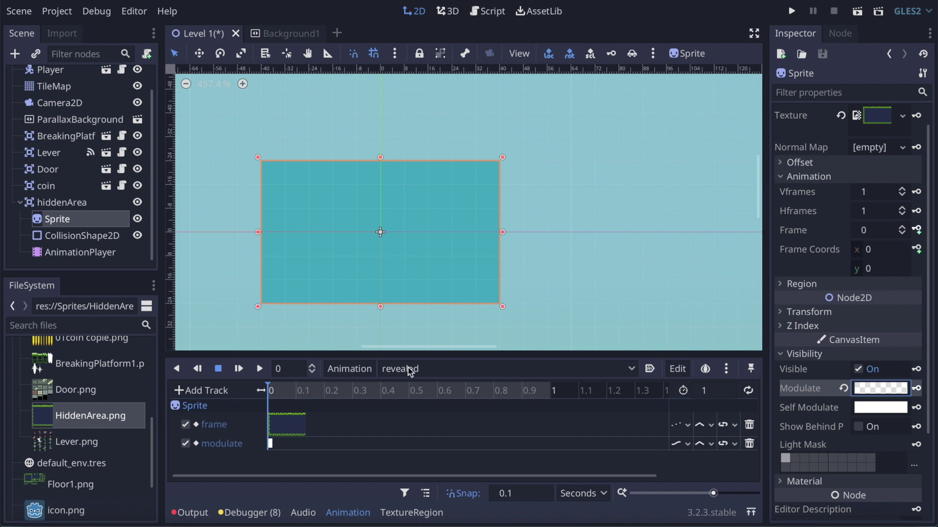
- Key the Sprite's Modulate colour with alpha 0 at 0.5 s in the revealed animation and scrub through the fade
{"action": "left_click", "coordinate": [412, 395]}
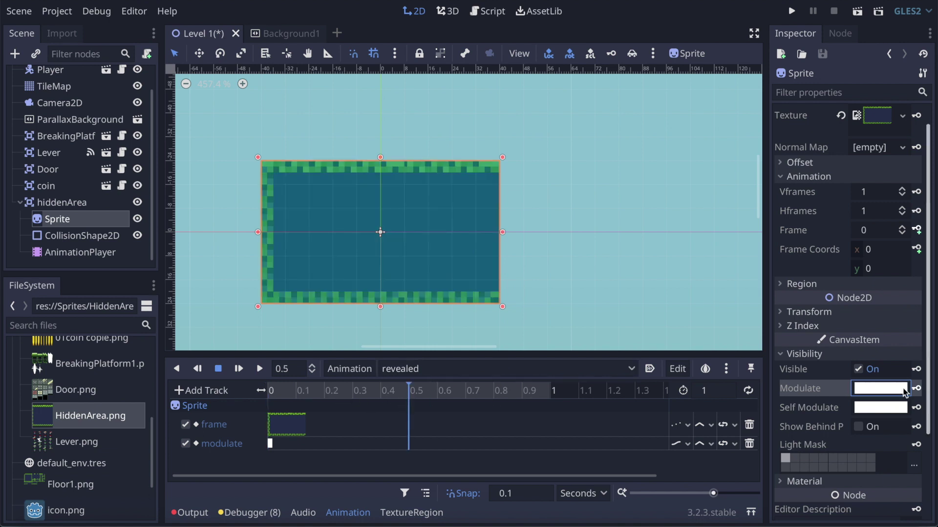
{"action": "left_click", "coordinate": [903, 389]}
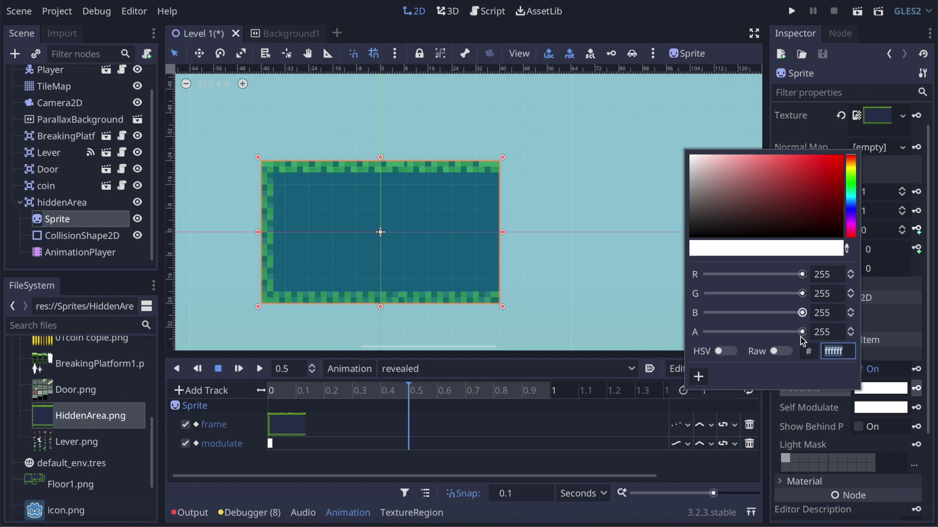
{"action": "left_click_drag", "start_coordinate": [801, 332], "coordinate": [670, 335]}
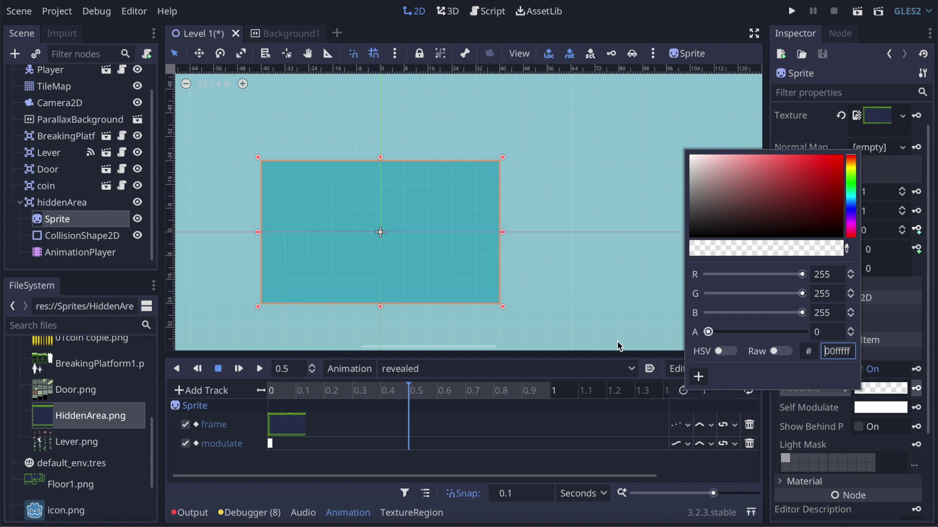
{"action": "left_click", "coordinate": [920, 390]}
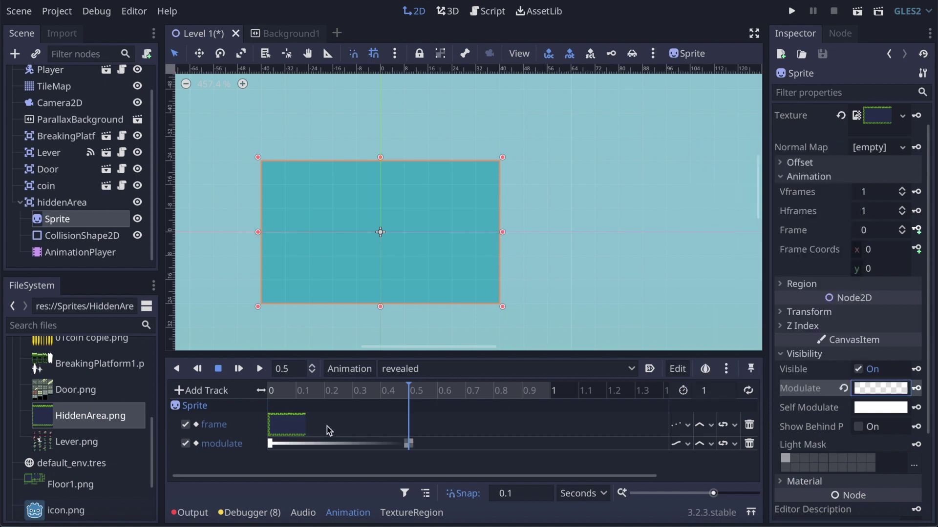
{"action": "left_click_drag", "start_coordinate": [412, 391], "coordinate": [409, 410]}
- Add a track for the Sprite's Modulate property to the hidden animation, with an opaque white key at 0 s, and save the scene
{"action": "left_click", "coordinate": [70, 252]}
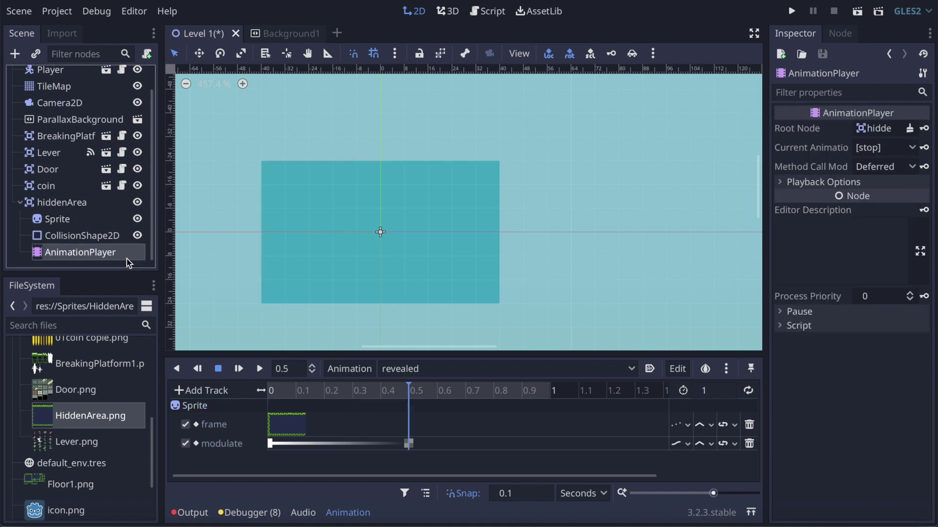
{"action": "left_click", "coordinate": [403, 369]}
{"action": "left_click", "coordinate": [403, 388]}
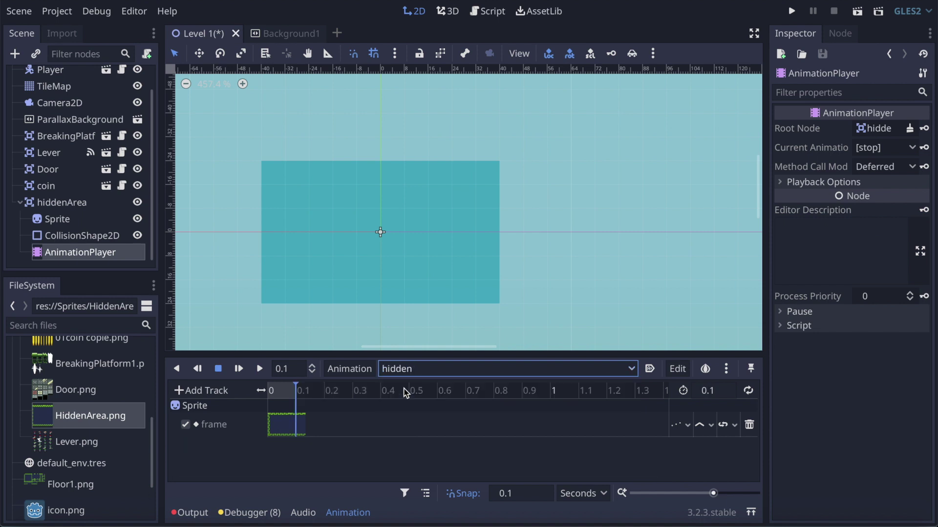
{"action": "left_click", "coordinate": [55, 225]}
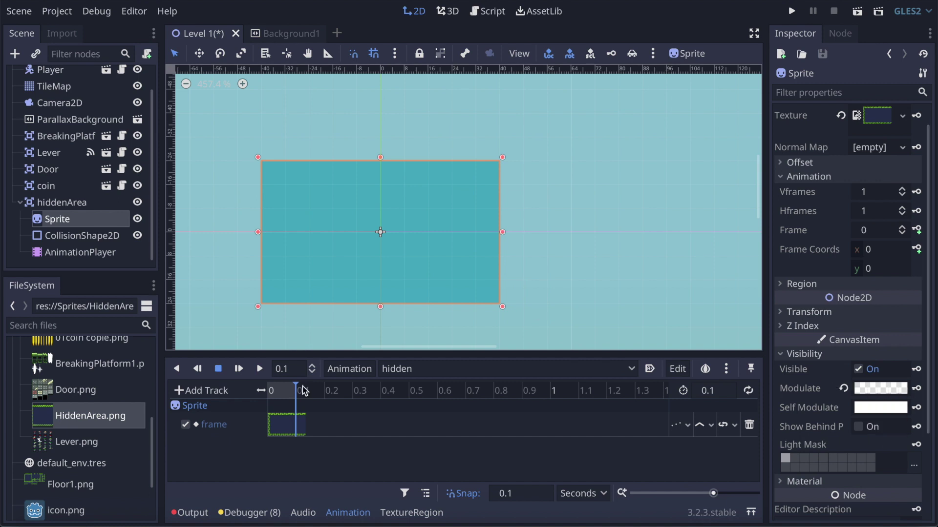
{"action": "left_click_drag", "start_coordinate": [297, 387], "coordinate": [235, 388]}
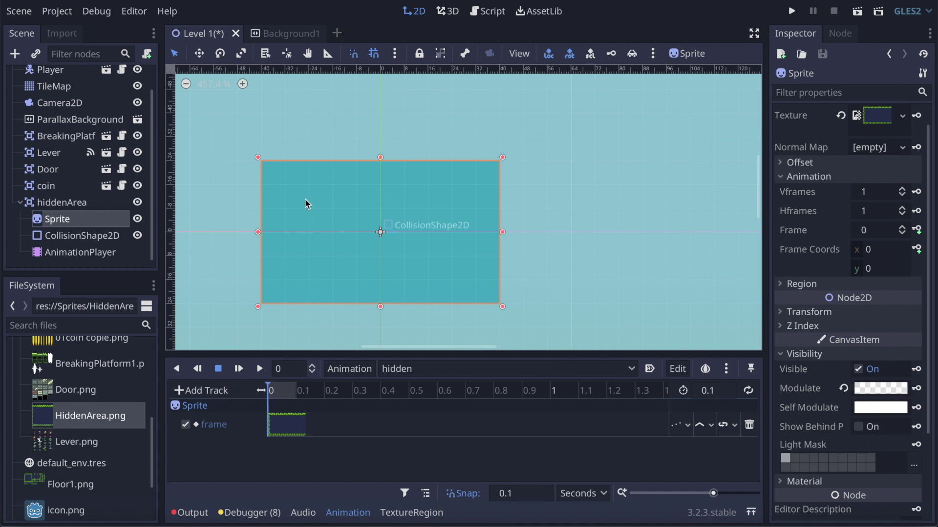
{"action": "left_click", "coordinate": [881, 388]}
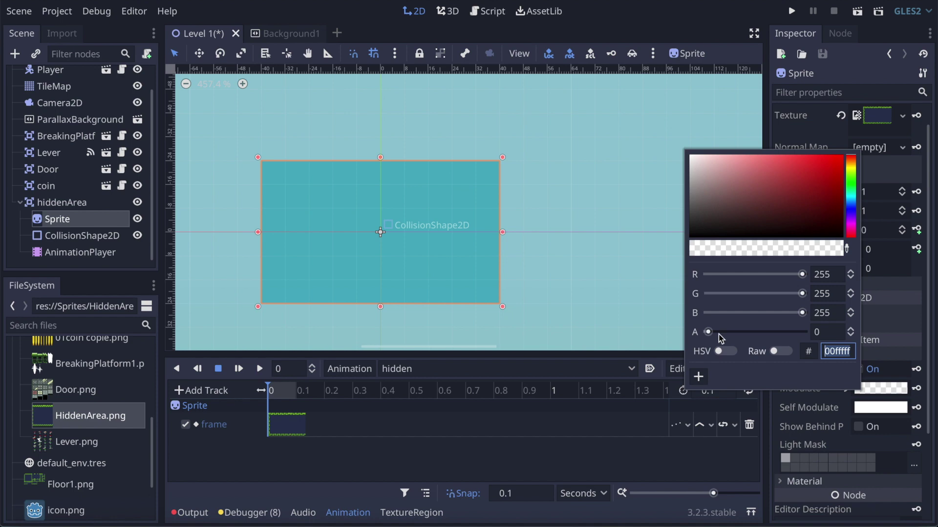
{"action": "left_click_drag", "start_coordinate": [741, 332], "coordinate": [818, 336]}
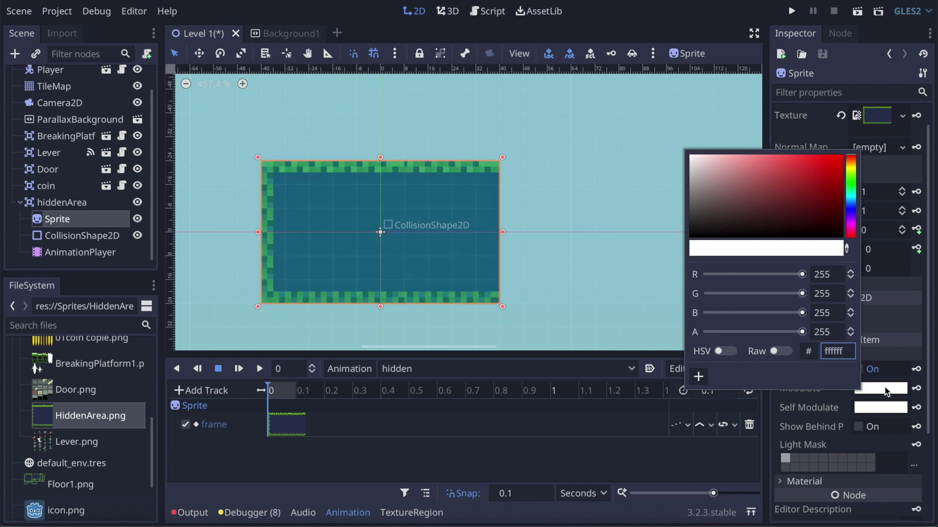
{"action": "left_click", "coordinate": [912, 357]}
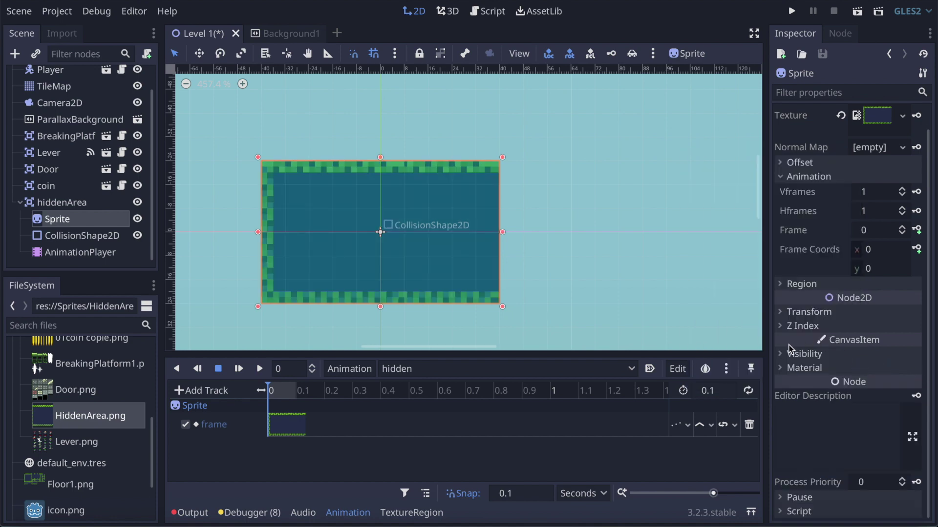
{"action": "left_click", "coordinate": [778, 353]}
{"action": "left_click", "coordinate": [916, 388]}
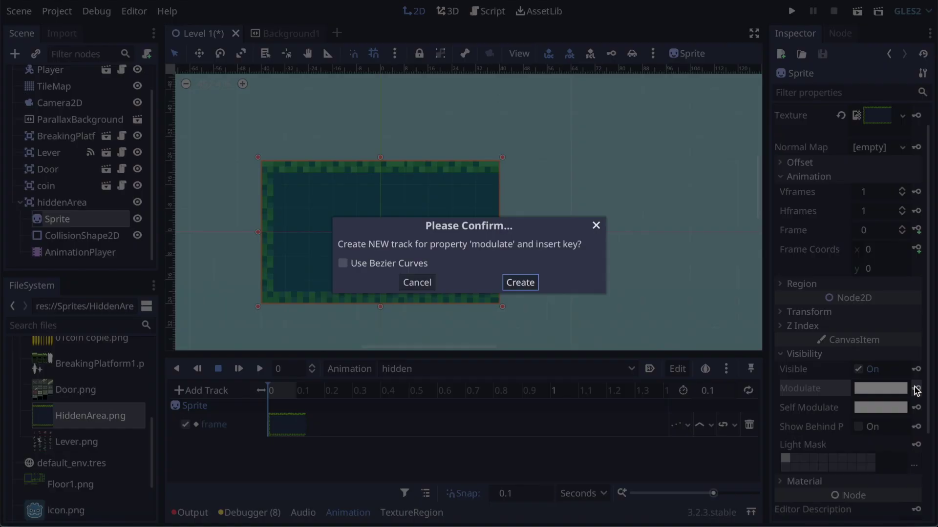
{"action": "left_click", "coordinate": [520, 283]}
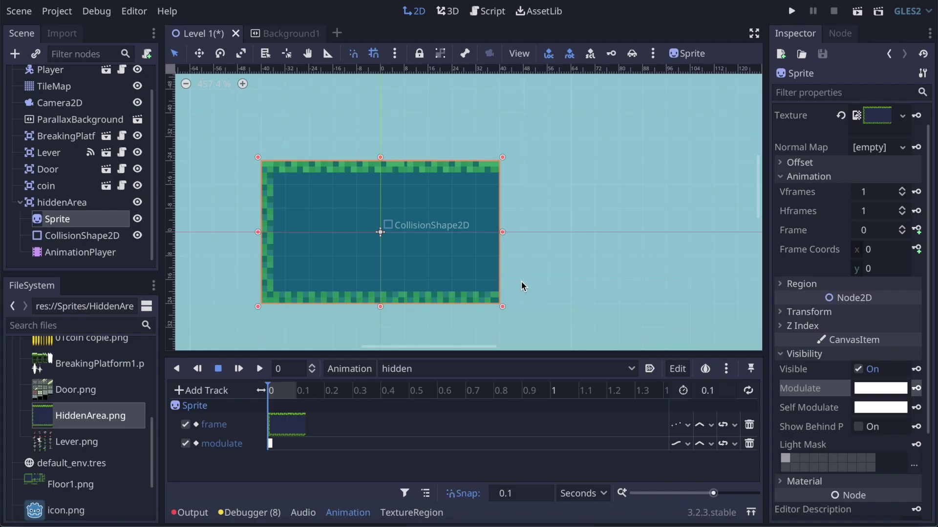
{"action": "key", "text": "ctrl+s"}
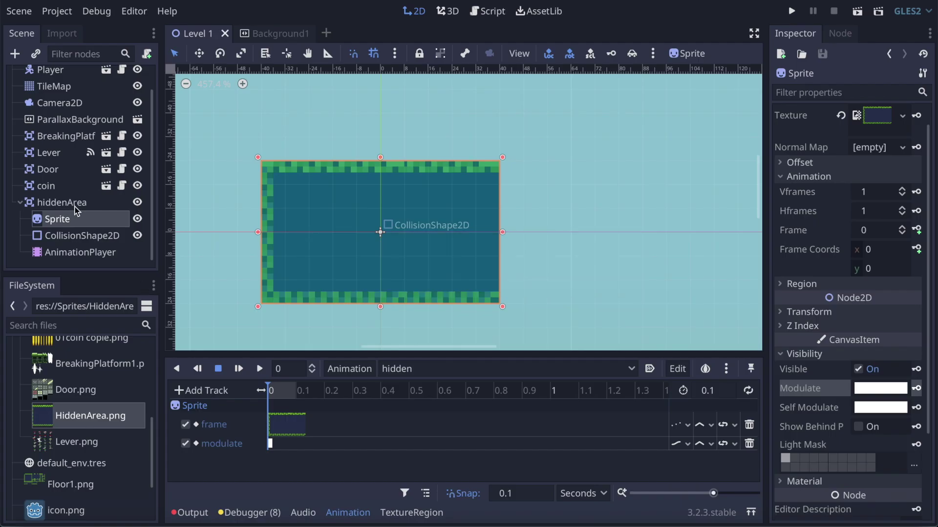
- Select the hiddenArea node in the scene tree
{"action": "left_click", "coordinate": [75, 205]}
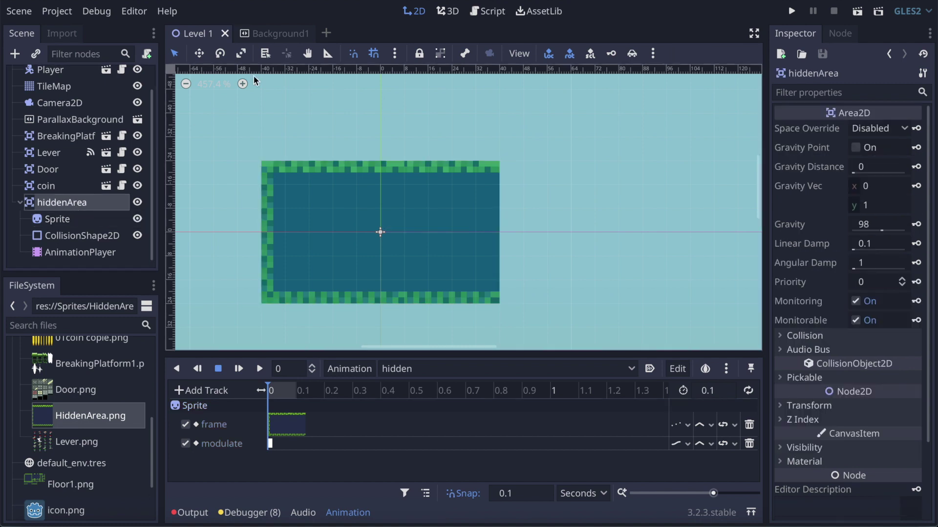